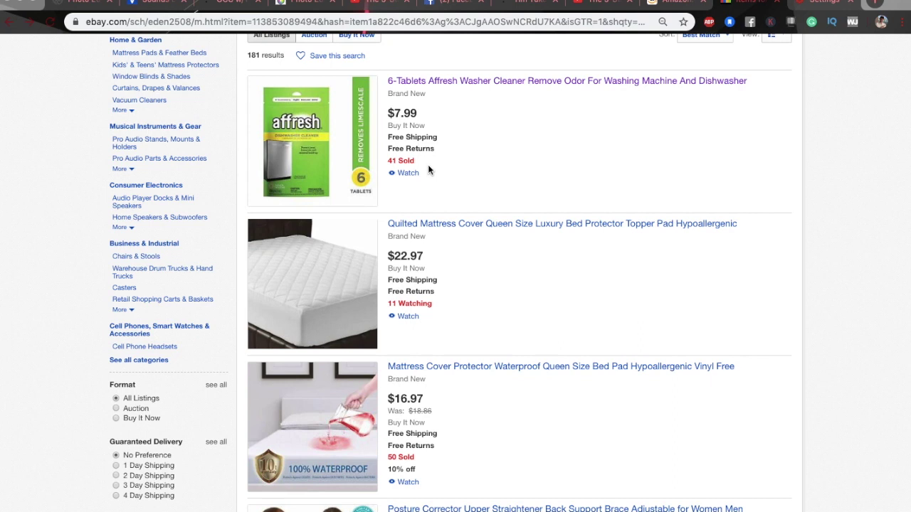
{"action": "scroll", "coordinate": [429, 170], "scroll_direction": "down", "scroll_amount": 1}
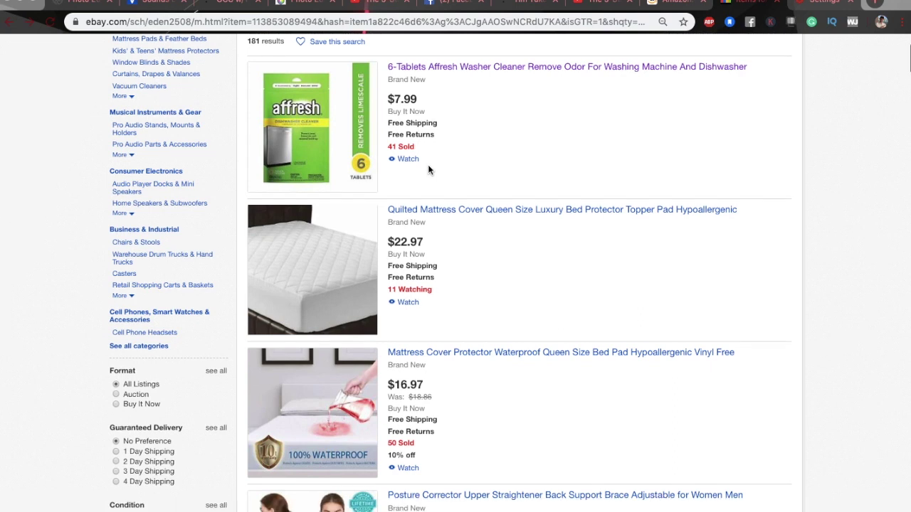
{"action": "left_click", "coordinate": [437, 73]}
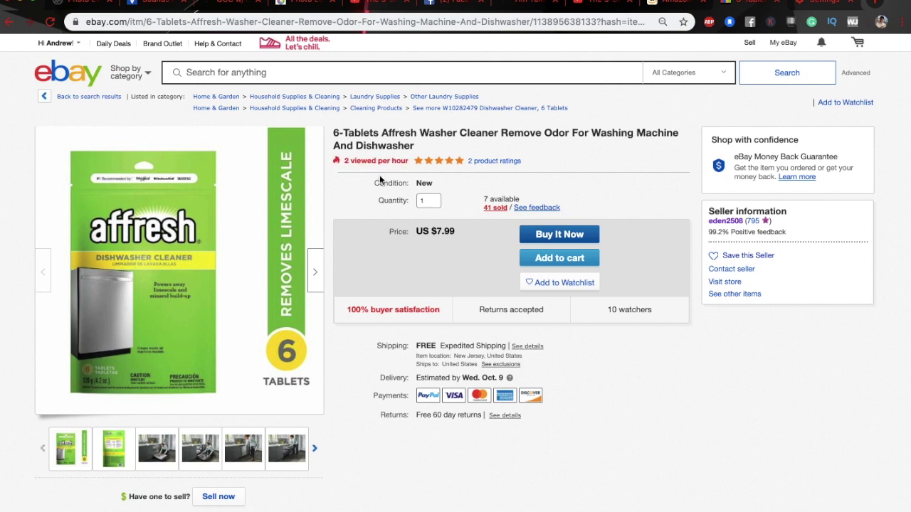
{"action": "mouse_move", "coordinate": [437, 161]}
{"action": "mouse_move", "coordinate": [249, 156]}
{"action": "left_click", "coordinate": [139, 140]}
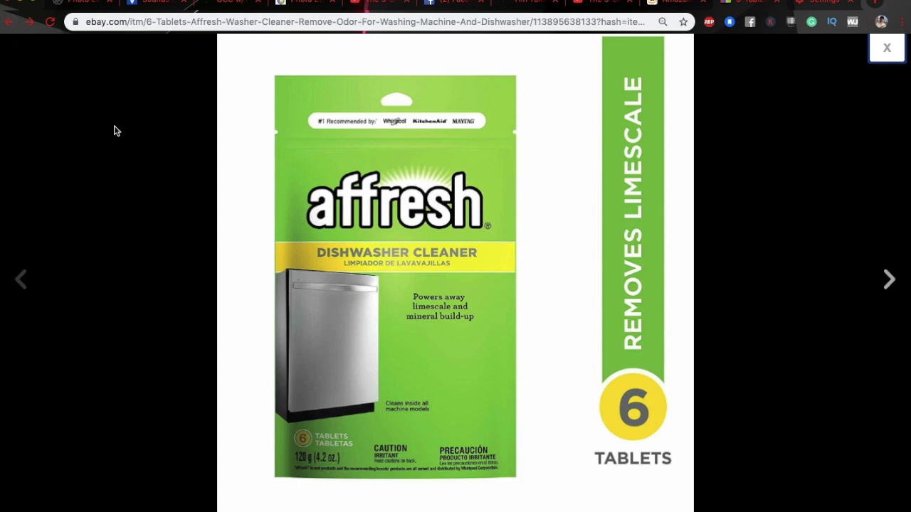
{"action": "left_click", "coordinate": [889, 57]}
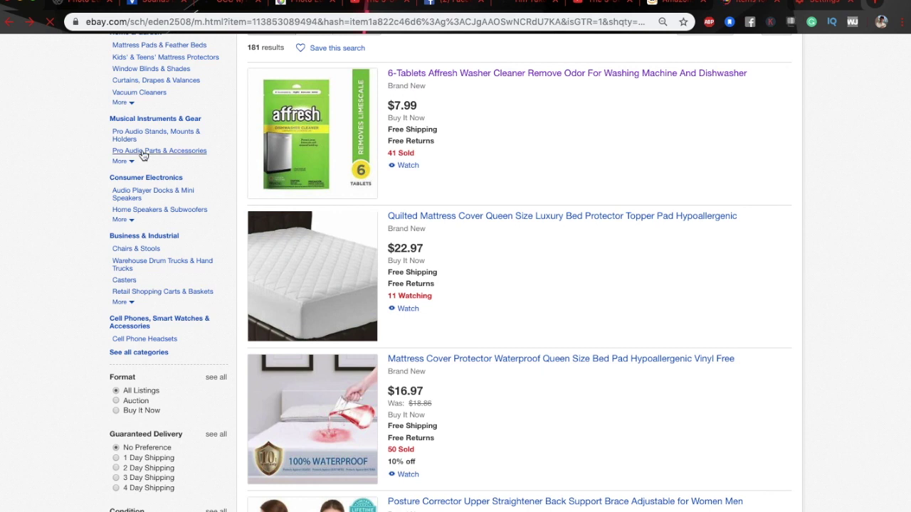
{"action": "scroll", "coordinate": [490, 255], "scroll_direction": "down", "scroll_amount": 1}
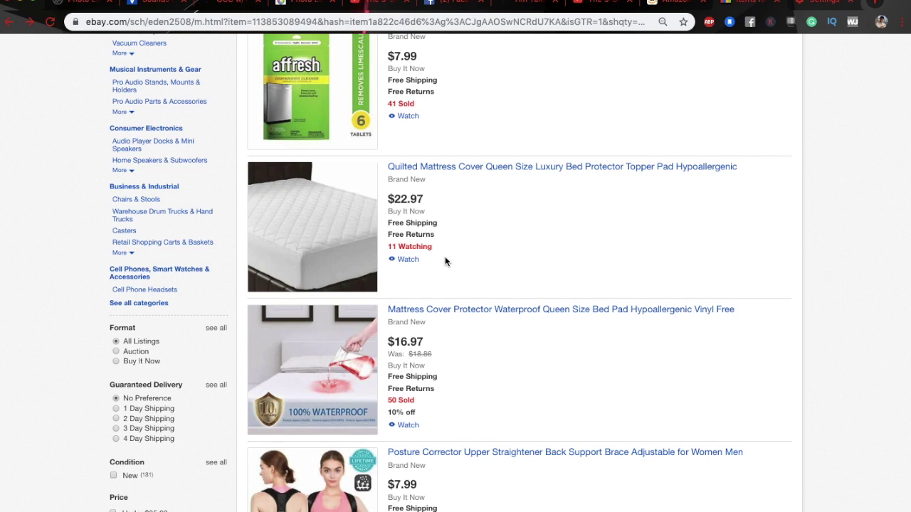
{"action": "left_click", "coordinate": [461, 169]}
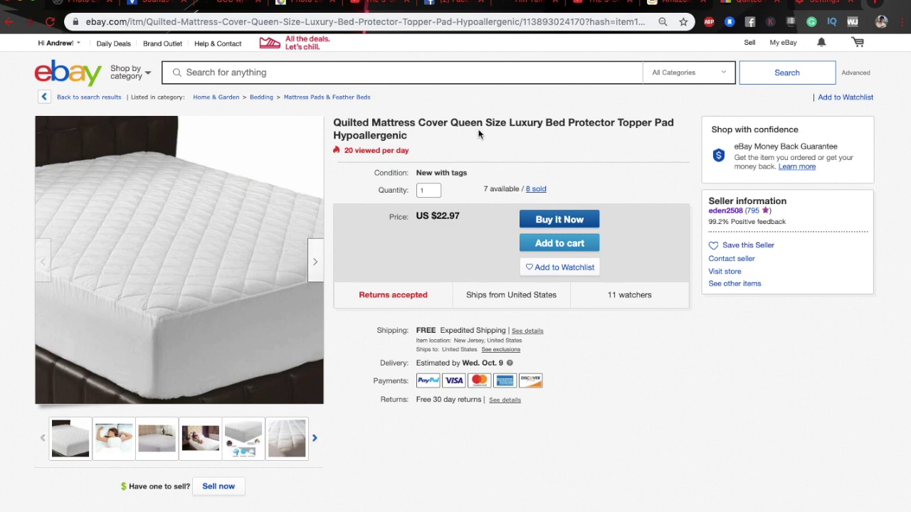
{"action": "left_click_drag", "start_coordinate": [335, 122], "coordinate": [412, 136]}
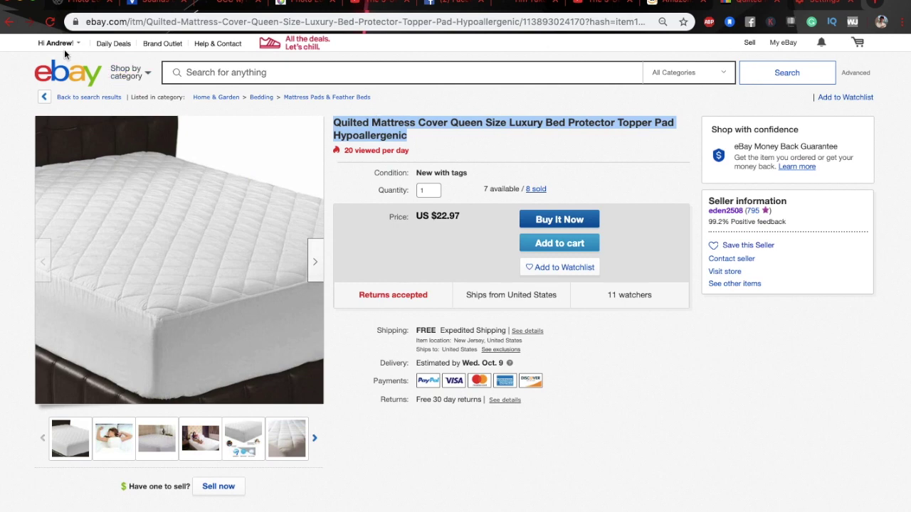
{"action": "left_click", "coordinate": [10, 21]}
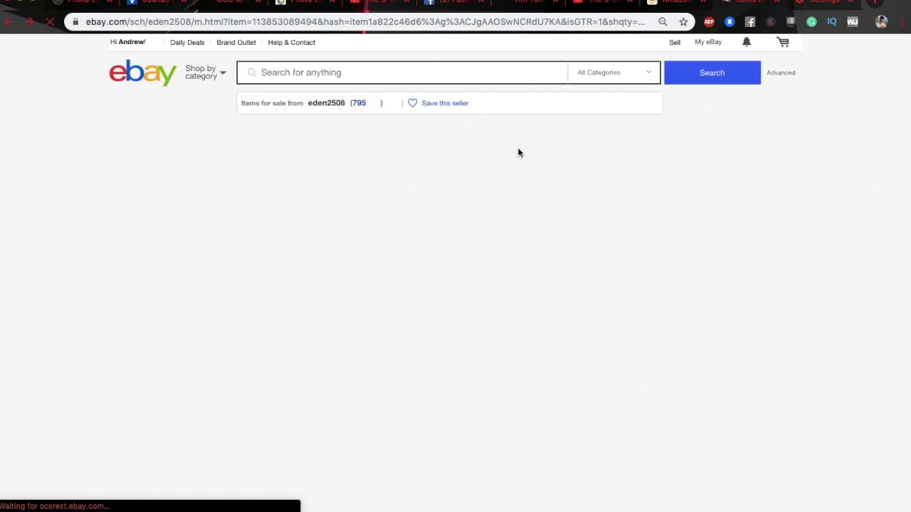
{"action": "scroll", "coordinate": [548, 172], "scroll_direction": "down", "scroll_amount": 3}
{"action": "scroll", "coordinate": [550, 171], "scroll_direction": "down", "scroll_amount": 1}
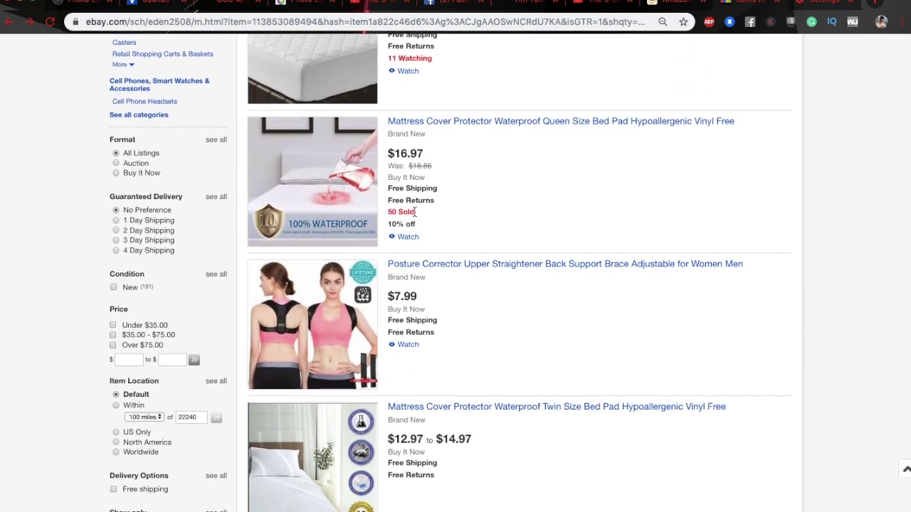
{"action": "left_click", "coordinate": [450, 128]}
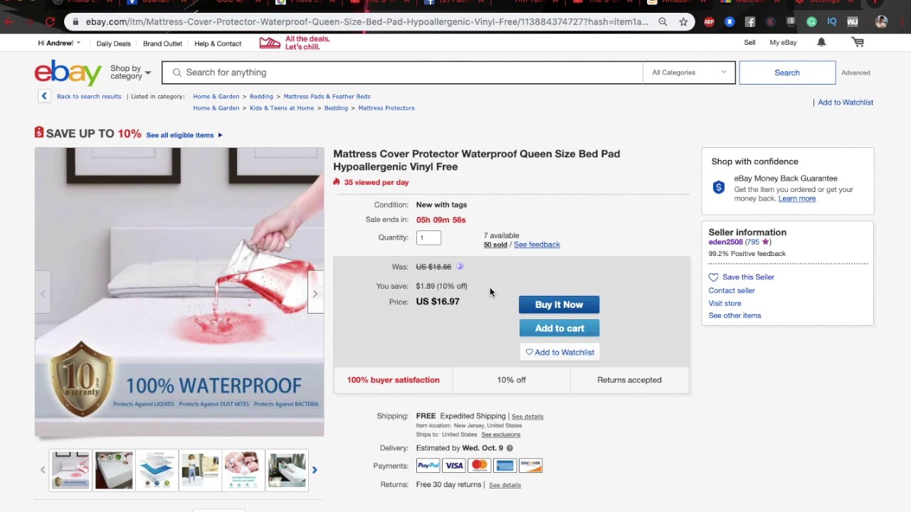
{"action": "scroll", "coordinate": [490, 291], "scroll_direction": "down", "scroll_amount": 3}
{"action": "scroll", "coordinate": [489, 288], "scroll_direction": "up", "scroll_amount": 3}
{"action": "scroll", "coordinate": [355, 285], "scroll_direction": "down", "scroll_amount": 1}
{"action": "scroll", "coordinate": [416, 346], "scroll_direction": "down", "scroll_amount": 6}
{"action": "scroll", "coordinate": [417, 345], "scroll_direction": "down", "scroll_amount": 10}
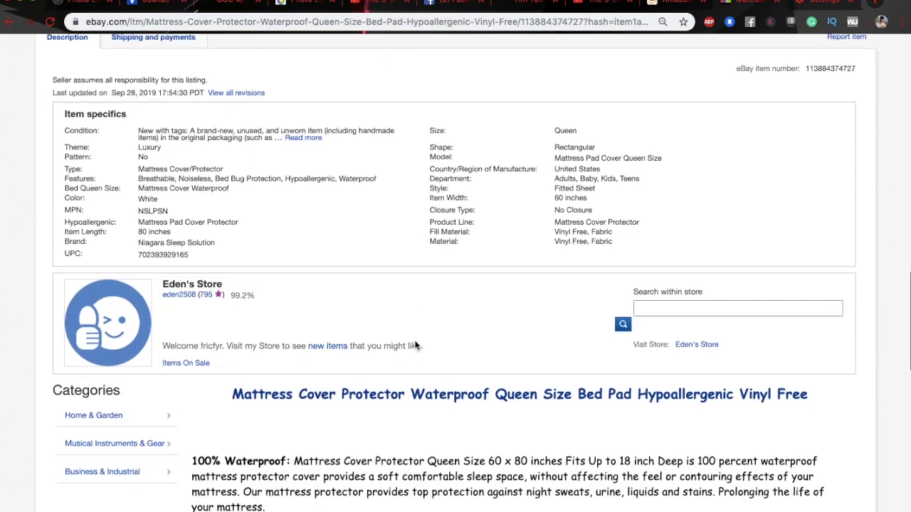
{"action": "scroll", "coordinate": [416, 345], "scroll_direction": "down", "scroll_amount": 2}
{"action": "scroll", "coordinate": [416, 345], "scroll_direction": "down", "scroll_amount": 9}
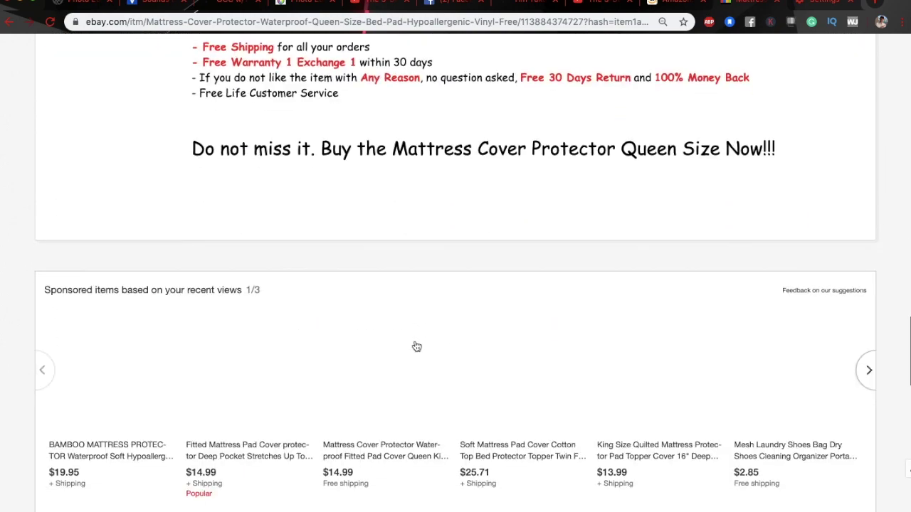
{"action": "scroll", "coordinate": [416, 345], "scroll_direction": "up", "scroll_amount": 5}
{"action": "scroll", "coordinate": [417, 345], "scroll_direction": "down", "scroll_amount": 1}
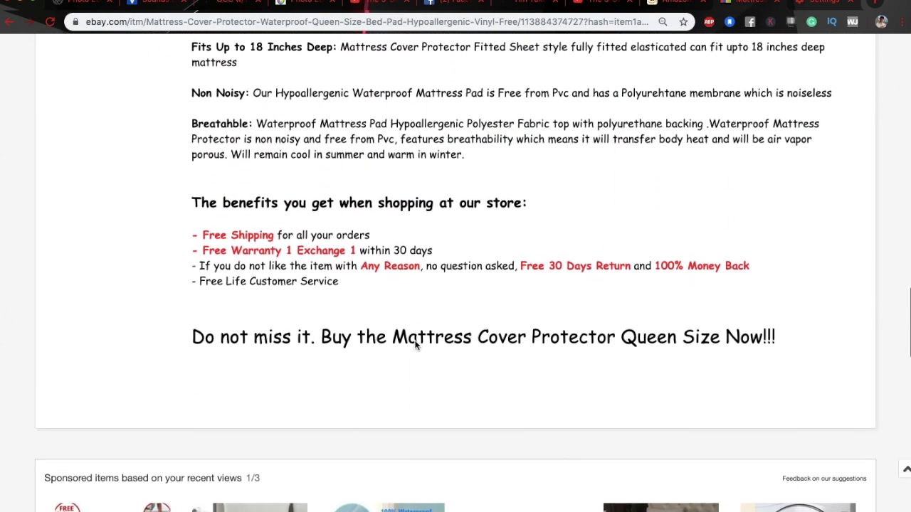
{"action": "scroll", "coordinate": [416, 345], "scroll_direction": "up", "scroll_amount": 15}
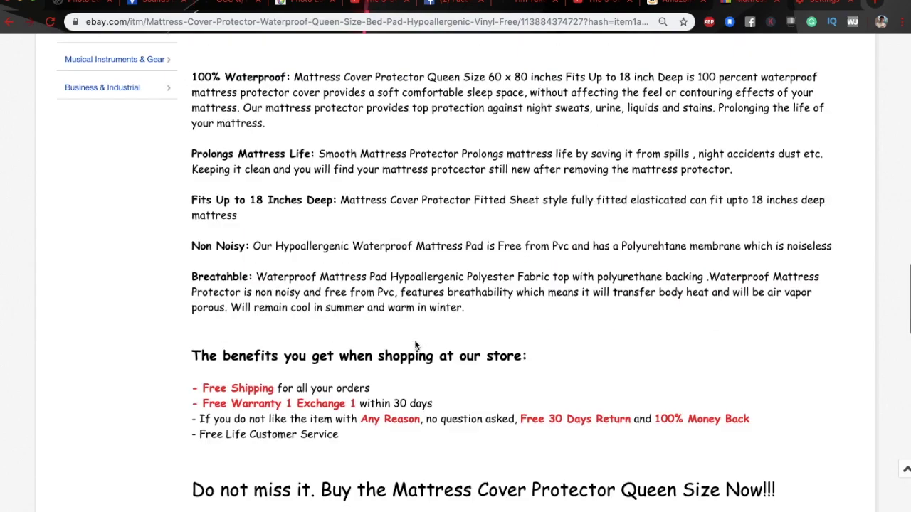
{"action": "scroll", "coordinate": [416, 347], "scroll_direction": "down", "scroll_amount": 6}
{"action": "scroll", "coordinate": [416, 345], "scroll_direction": "down", "scroll_amount": 10}
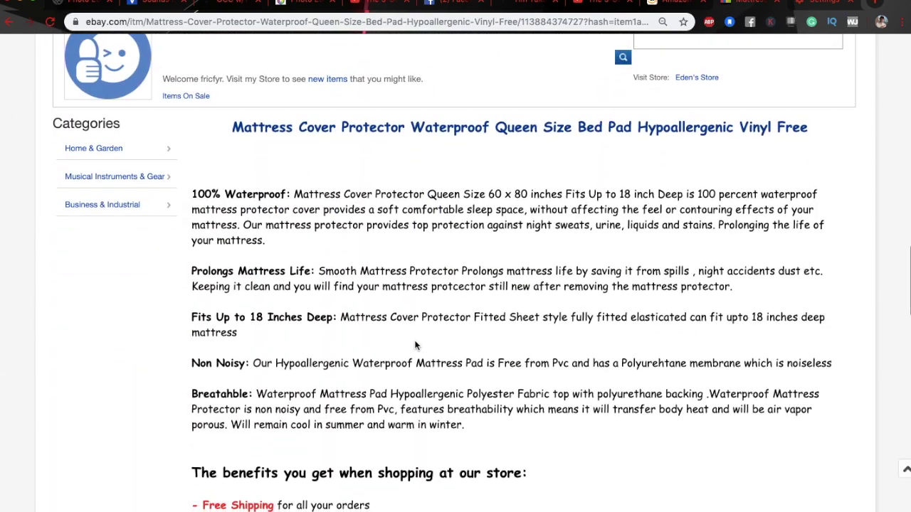
{"action": "scroll", "coordinate": [417, 346], "scroll_direction": "down", "scroll_amount": 3}
{"action": "scroll", "coordinate": [416, 346], "scroll_direction": "up", "scroll_amount": 15}
{"action": "scroll", "coordinate": [416, 346], "scroll_direction": "down", "scroll_amount": 1}
{"action": "key", "text": "alt+Left"}
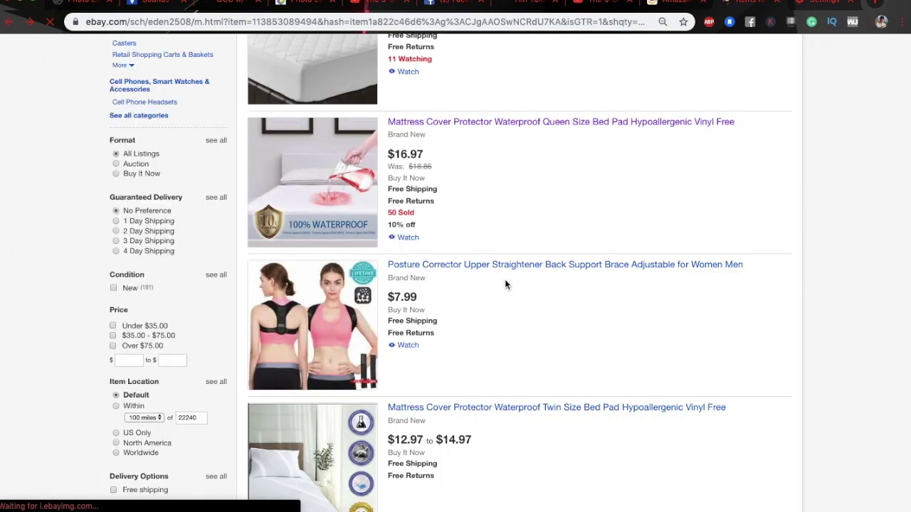
{"action": "scroll", "coordinate": [504, 279], "scroll_direction": "down", "scroll_amount": 2}
{"action": "scroll", "coordinate": [505, 283], "scroll_direction": "down", "scroll_amount": 4}
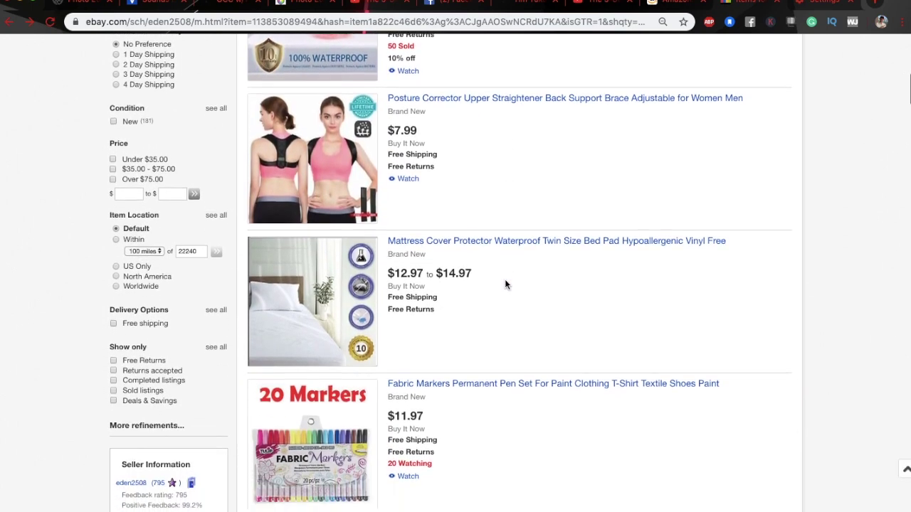
{"action": "scroll", "coordinate": [505, 282], "scroll_direction": "down", "scroll_amount": 1}
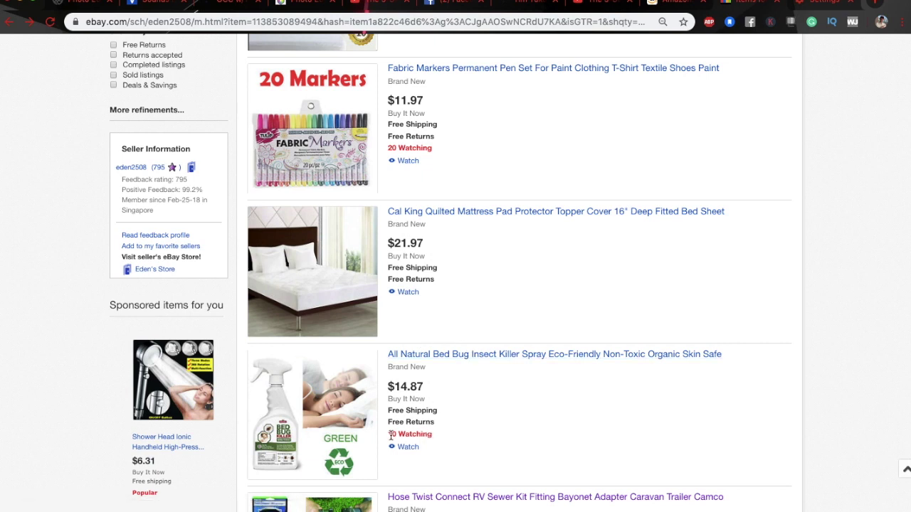
{"action": "scroll", "coordinate": [519, 366], "scroll_direction": "down", "scroll_amount": 4}
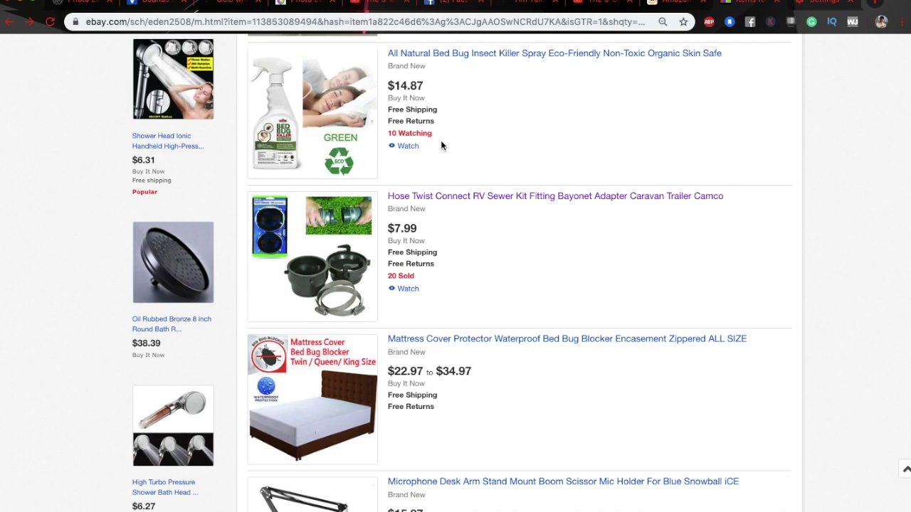
{"action": "scroll", "coordinate": [448, 156], "scroll_direction": "down", "scroll_amount": 8}
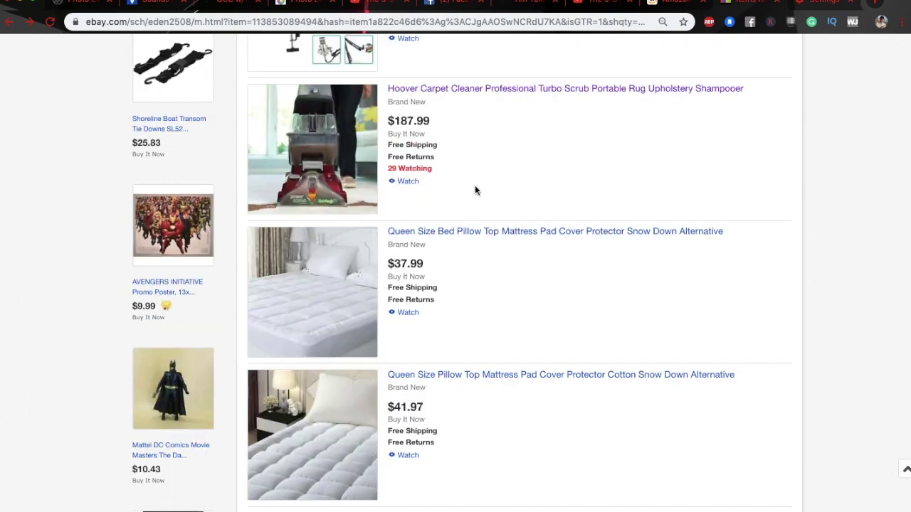
{"action": "scroll", "coordinate": [459, 178], "scroll_direction": "down", "scroll_amount": 4}
{"action": "scroll", "coordinate": [460, 178], "scroll_direction": "down", "scroll_amount": 2}
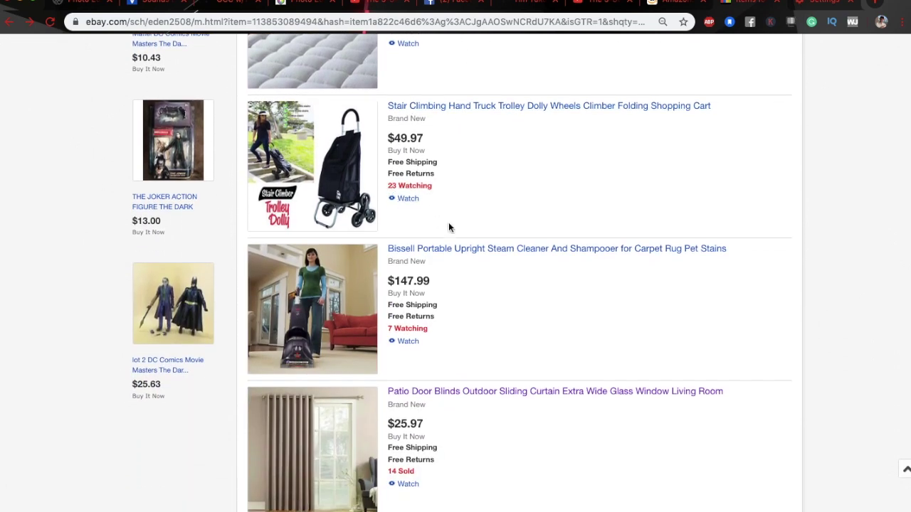
{"action": "scroll", "coordinate": [449, 226], "scroll_direction": "down", "scroll_amount": 2}
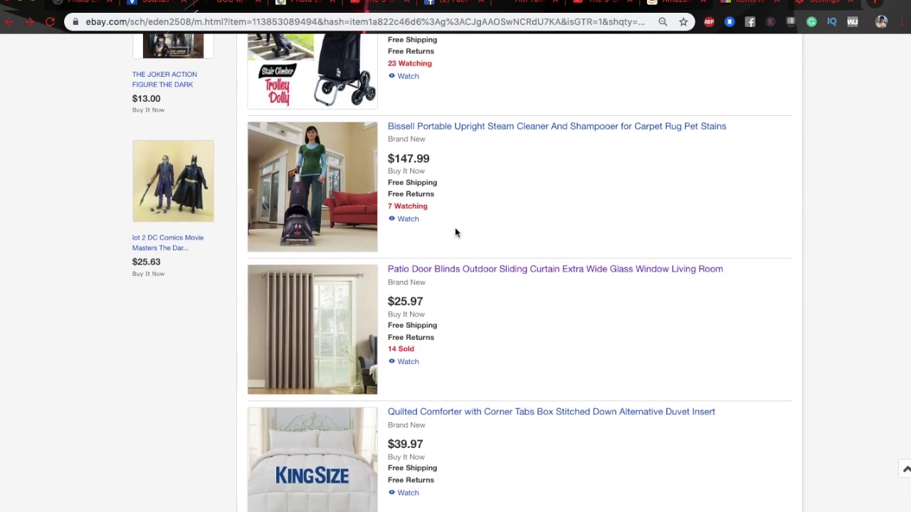
{"action": "scroll", "coordinate": [455, 227], "scroll_direction": "down", "scroll_amount": 2}
{"action": "scroll", "coordinate": [448, 246], "scroll_direction": "down", "scroll_amount": 1}
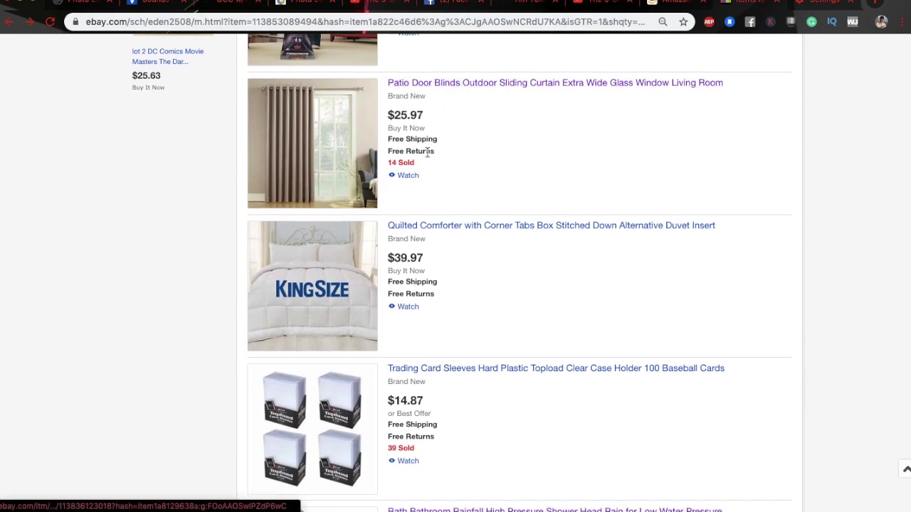
{"action": "scroll", "coordinate": [441, 169], "scroll_direction": "down", "scroll_amount": 3}
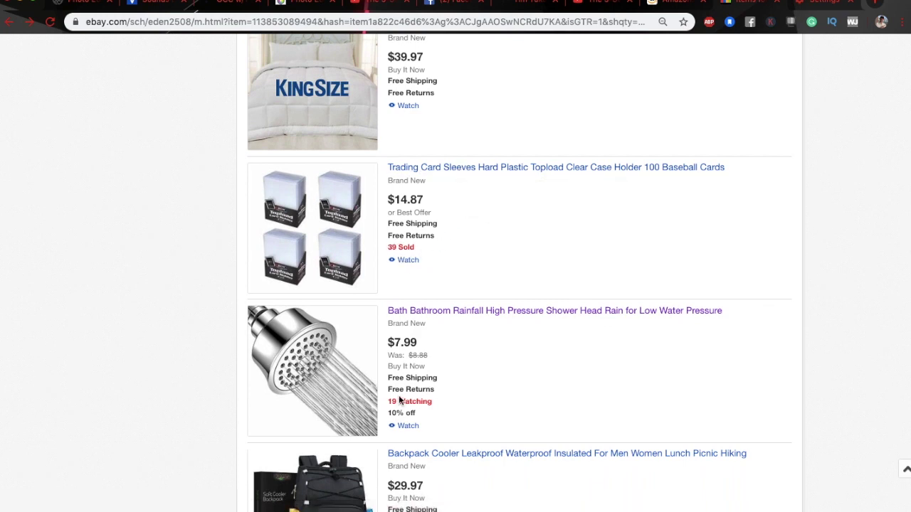
{"action": "scroll", "coordinate": [484, 213], "scroll_direction": "down", "scroll_amount": 5}
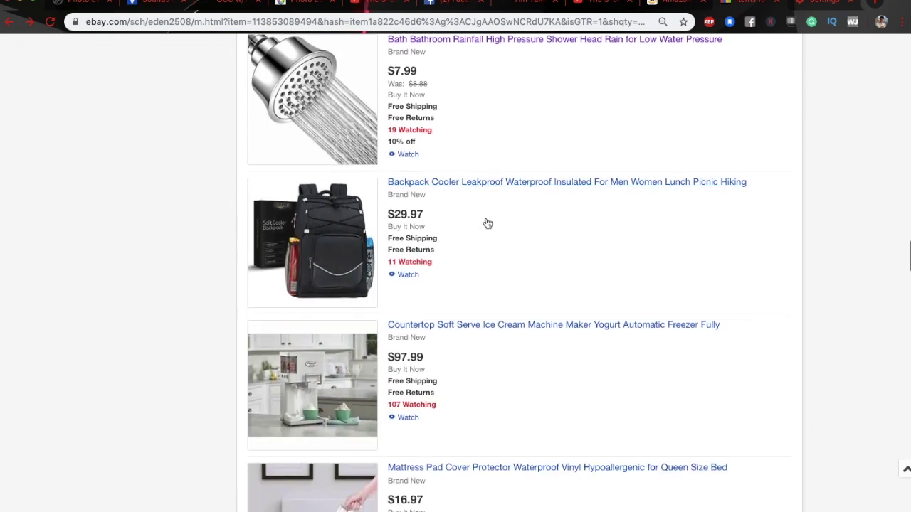
{"action": "scroll", "coordinate": [486, 221], "scroll_direction": "down", "scroll_amount": 1}
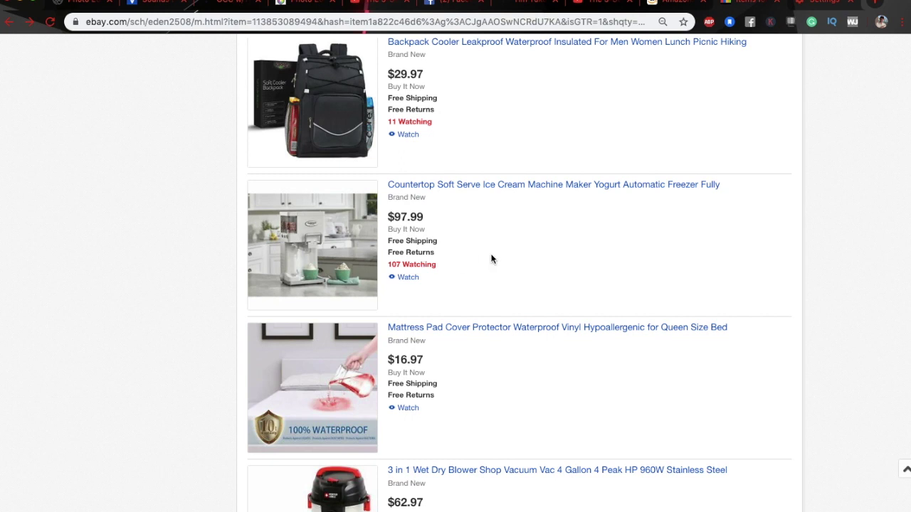
{"action": "scroll", "coordinate": [491, 259], "scroll_direction": "down", "scroll_amount": 1}
{"action": "scroll", "coordinate": [491, 259], "scroll_direction": "down", "scroll_amount": 3}
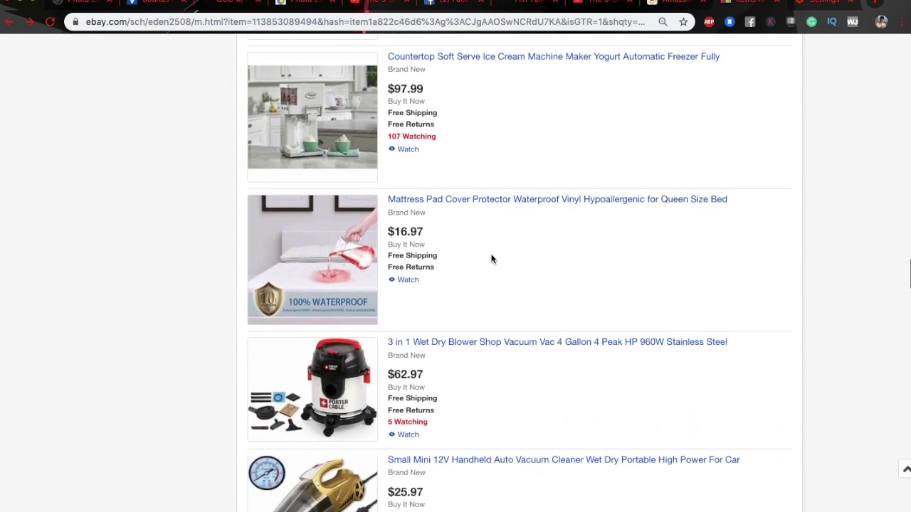
{"action": "scroll", "coordinate": [491, 259], "scroll_direction": "down", "scroll_amount": 2}
{"action": "scroll", "coordinate": [491, 259], "scroll_direction": "up", "scroll_amount": 5}
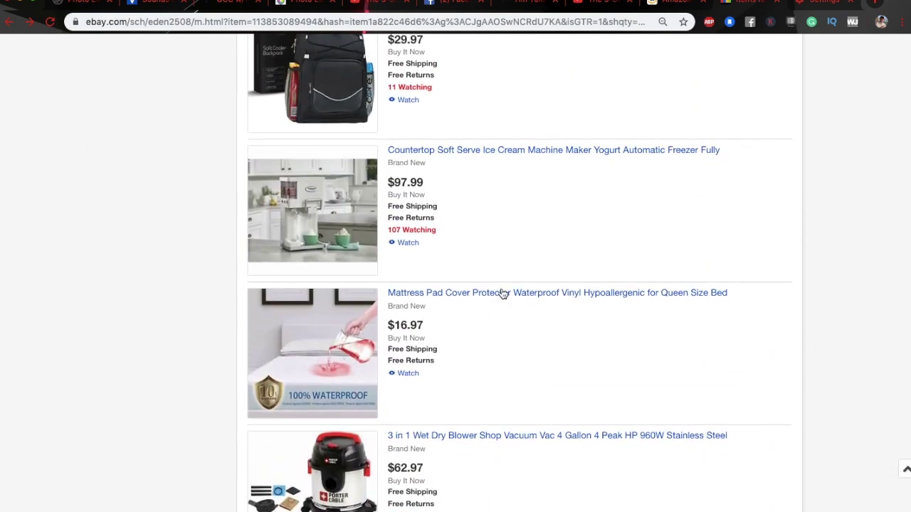
{"action": "mouse_move", "coordinate": [651, 507]}
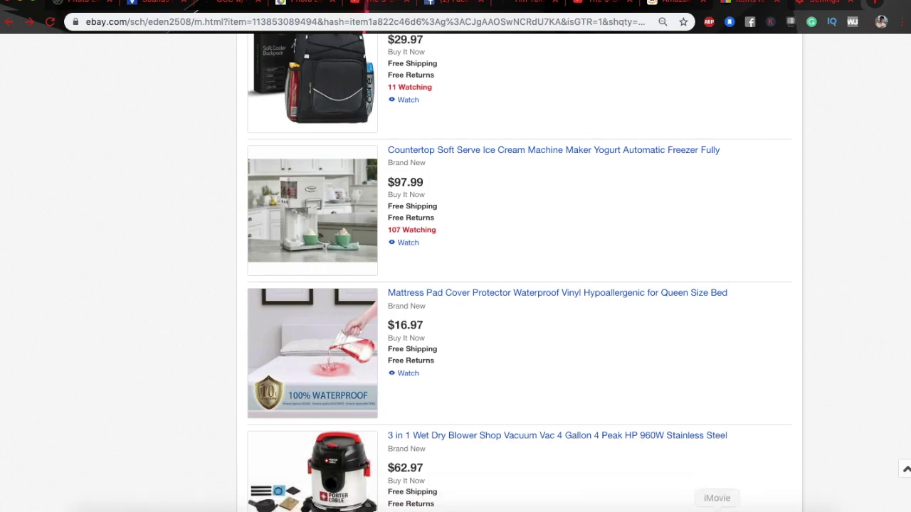
Back in Keynote, type 'Seven99' into the slide's text box
{"action": "left_click", "coordinate": [759, 504]}
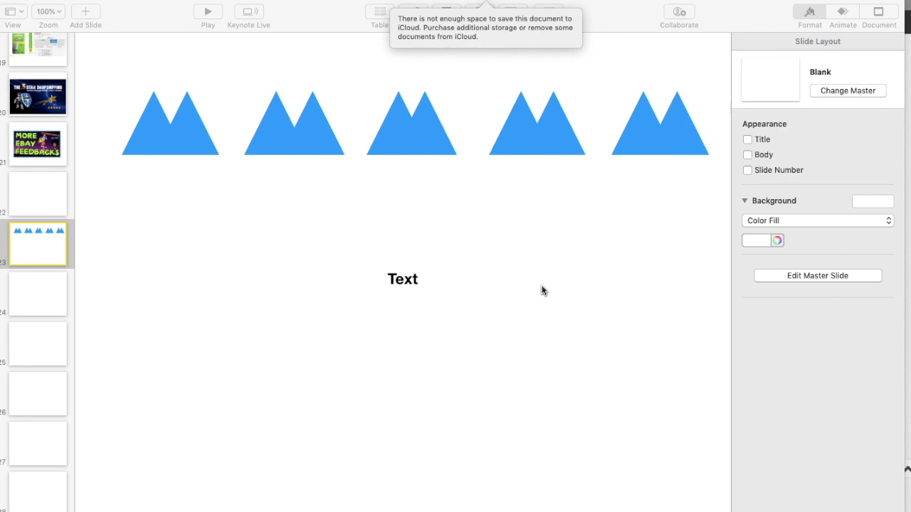
{"action": "left_click", "coordinate": [400, 281]}
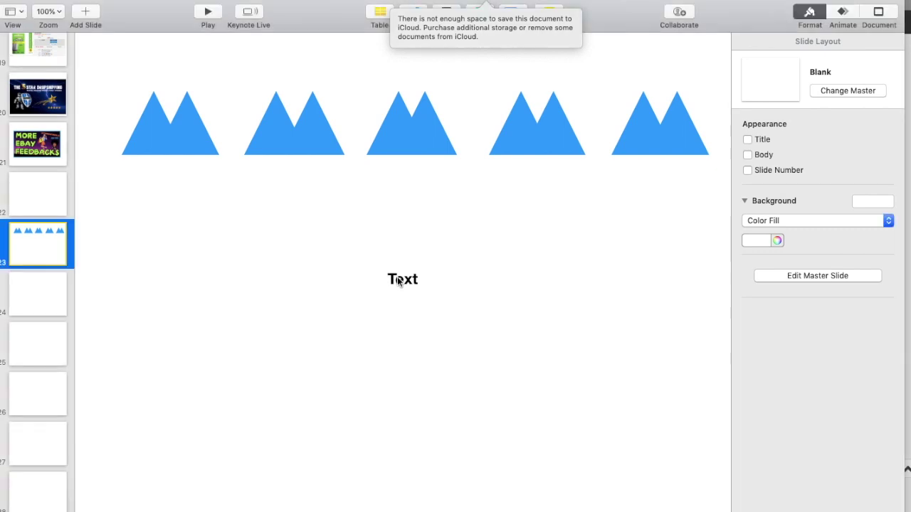
{"action": "left_click", "coordinate": [399, 281]}
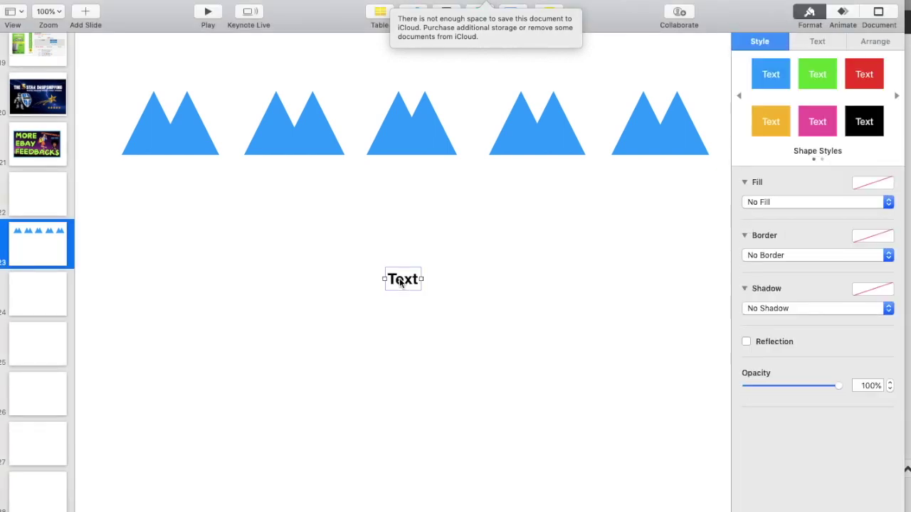
{"action": "double_click", "coordinate": [398, 281]}
{"action": "type", "text": "Seven99"}
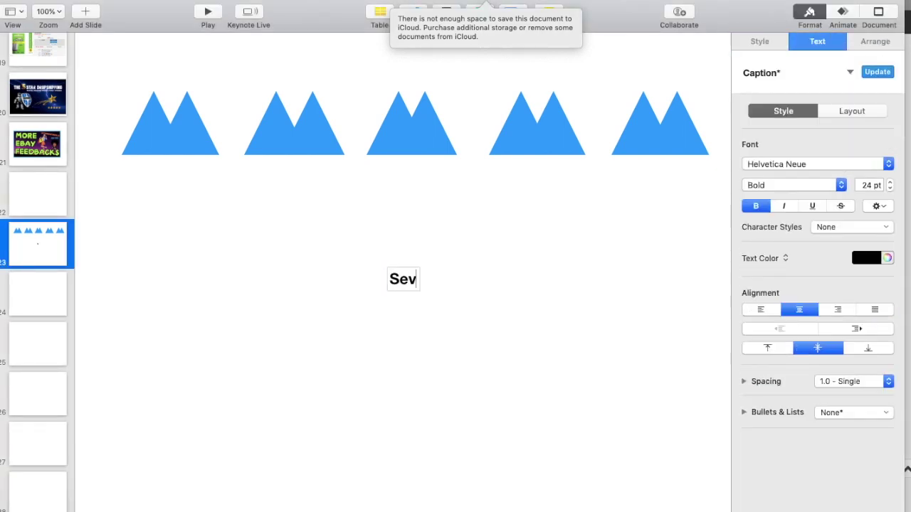
Place a copy of the Seven99 label above the row of mountains
{"action": "double_click", "coordinate": [417, 279]}
{"action": "left_click_drag", "start_coordinate": [405, 279], "coordinate": [403, 61]}
{"action": "left_click", "coordinate": [402, 281]}
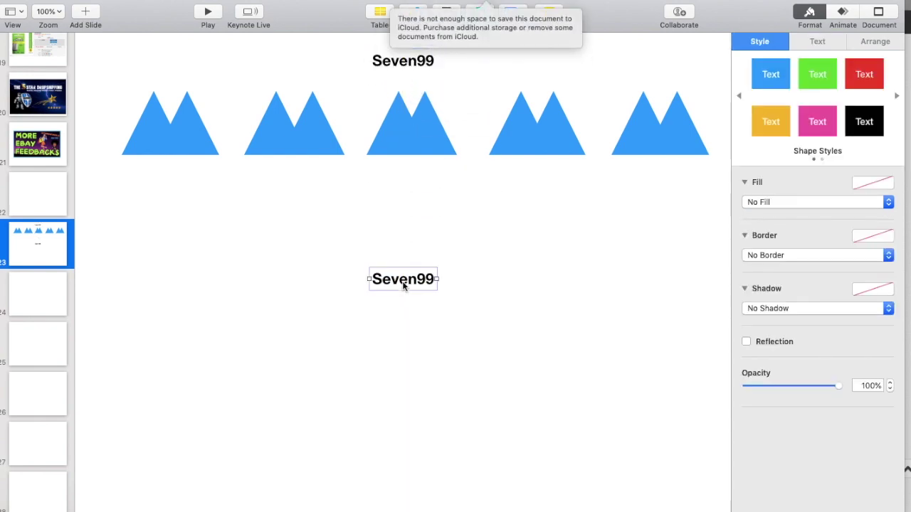
{"action": "double_click", "coordinate": [402, 281]}
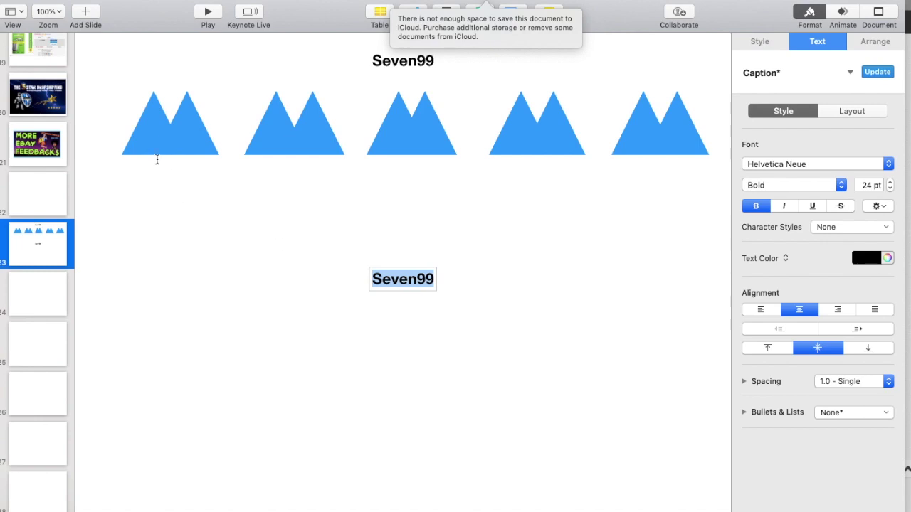
Select each of the five mountain shapes in turn, leaving them in place
{"action": "left_click", "coordinate": [160, 127]}
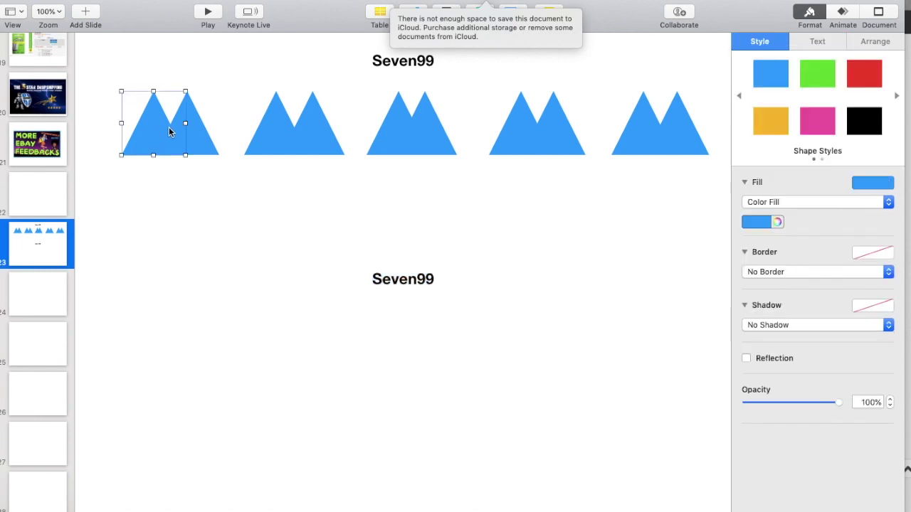
{"action": "mouse_move", "coordinate": [190, 135]}
{"action": "left_mouse_down"}
{"action": "mouse_move", "coordinate": [145, 131]}
{"action": "mouse_move", "coordinate": [185, 134]}
{"action": "left_mouse_up"}
{"action": "left_click", "coordinate": [287, 130]}
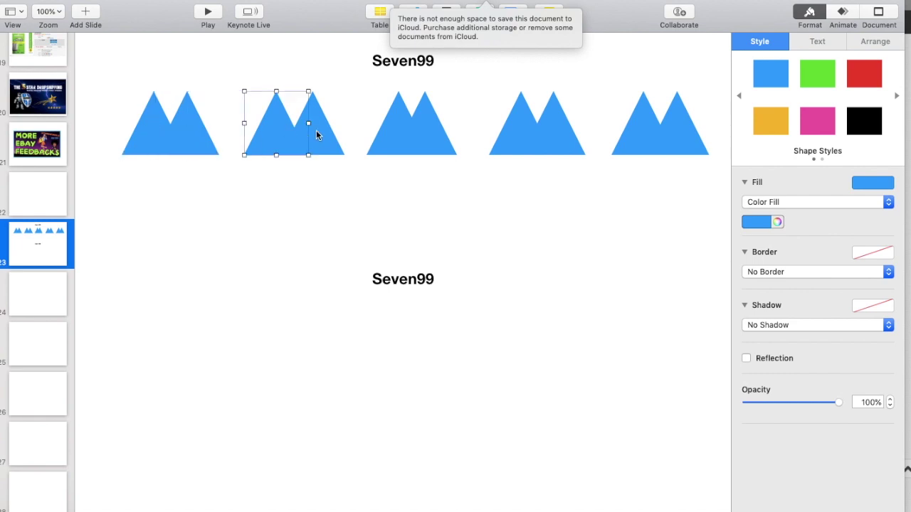
{"action": "left_click", "coordinate": [406, 132]}
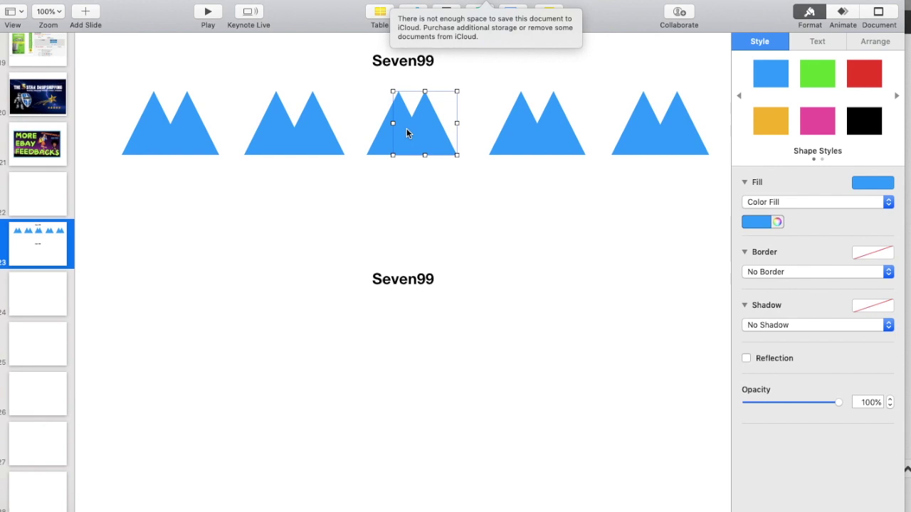
{"action": "left_click", "coordinate": [531, 135]}
{"action": "left_click", "coordinate": [665, 135]}
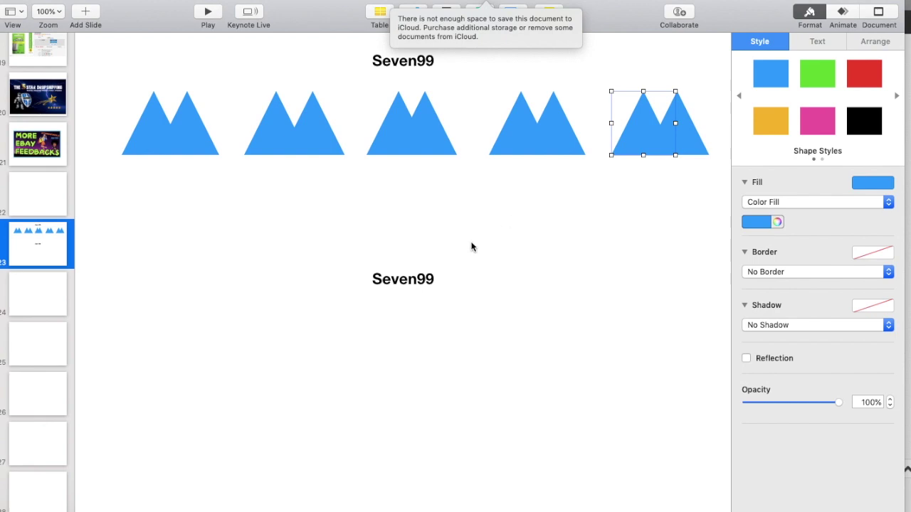
Replace the lower Seven99 label's text with '200 max'
{"action": "double_click", "coordinate": [402, 279]}
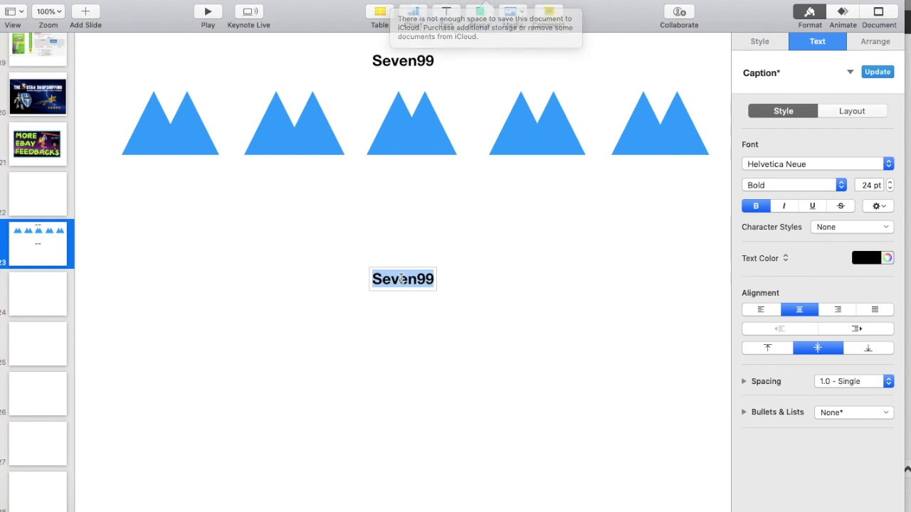
{"action": "type", "text": "200"}
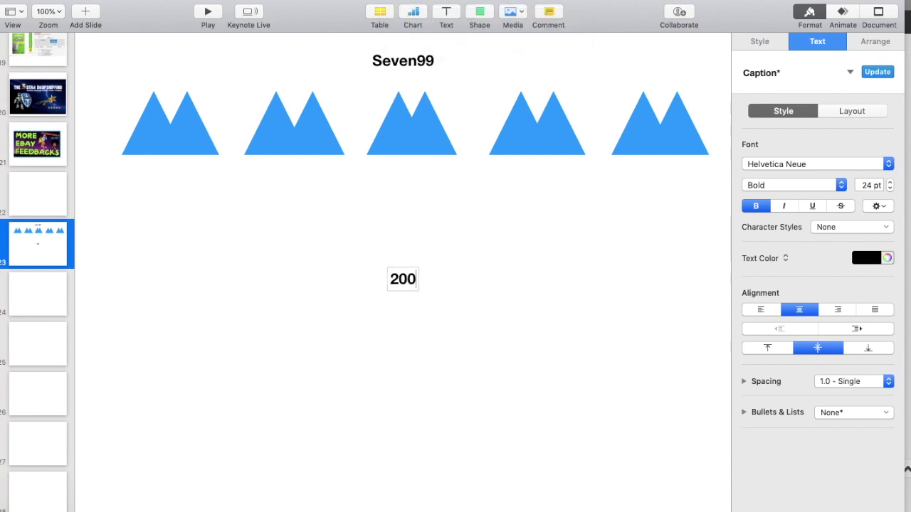
{"action": "type", "text": " max"}
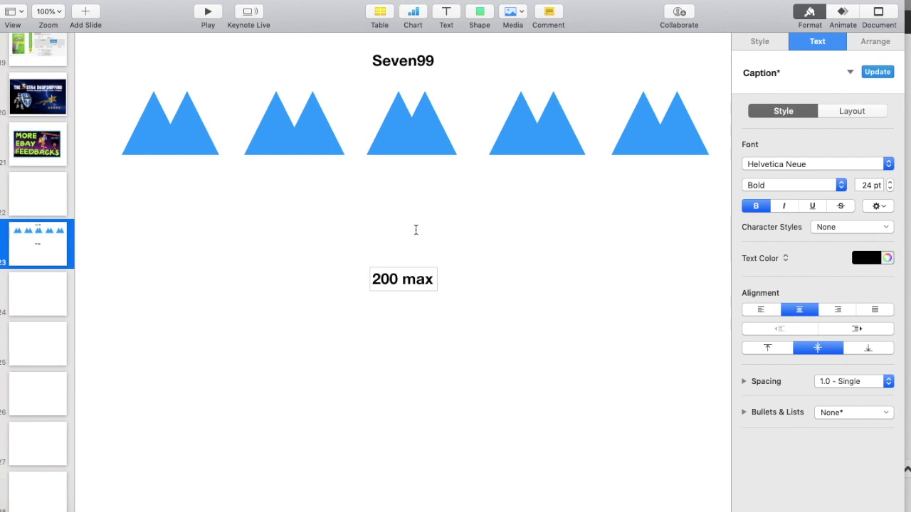
{"action": "left_click", "coordinate": [283, 282]}
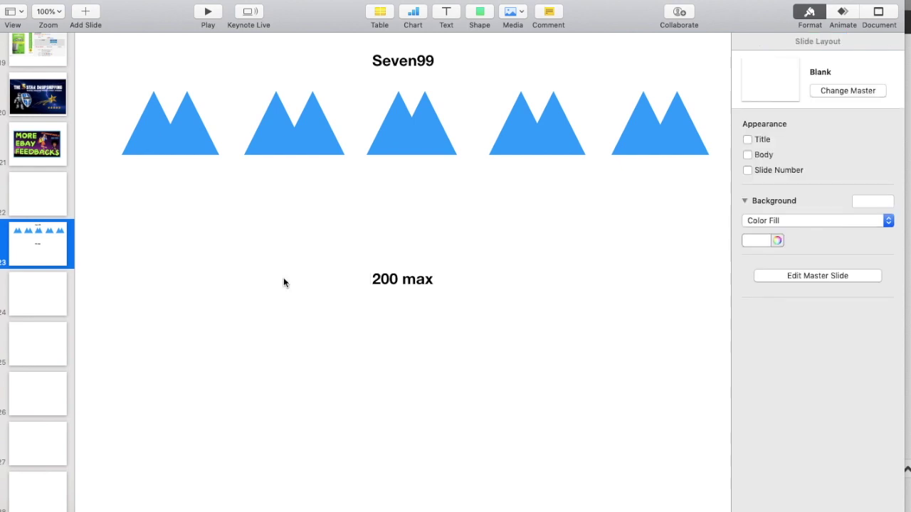
Give the first mountain's right triangle a green fill
{"action": "left_click", "coordinate": [155, 128]}
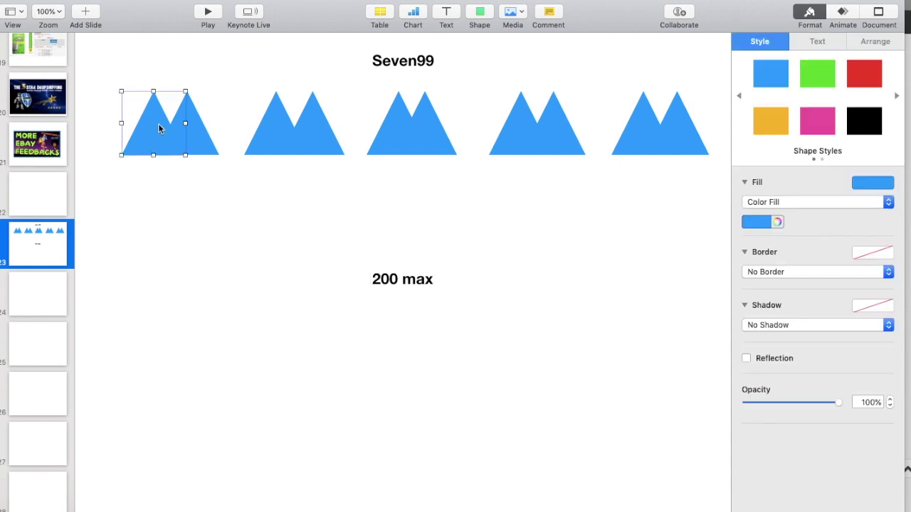
{"action": "left_click", "coordinate": [187, 128]}
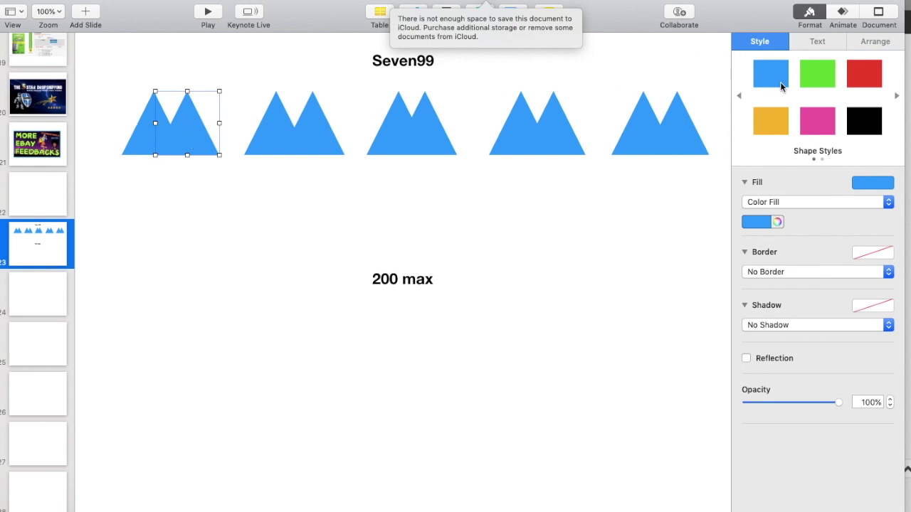
{"action": "left_click", "coordinate": [823, 82]}
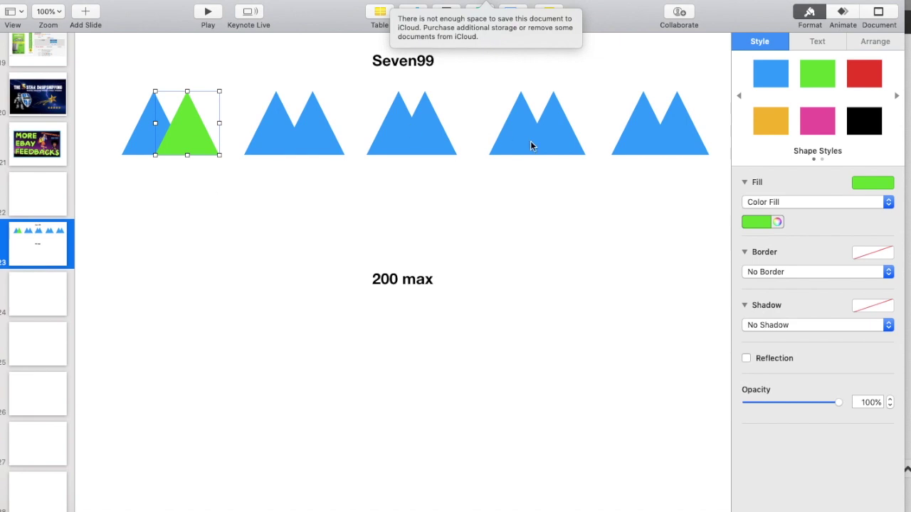
{"action": "double_click", "coordinate": [182, 132]}
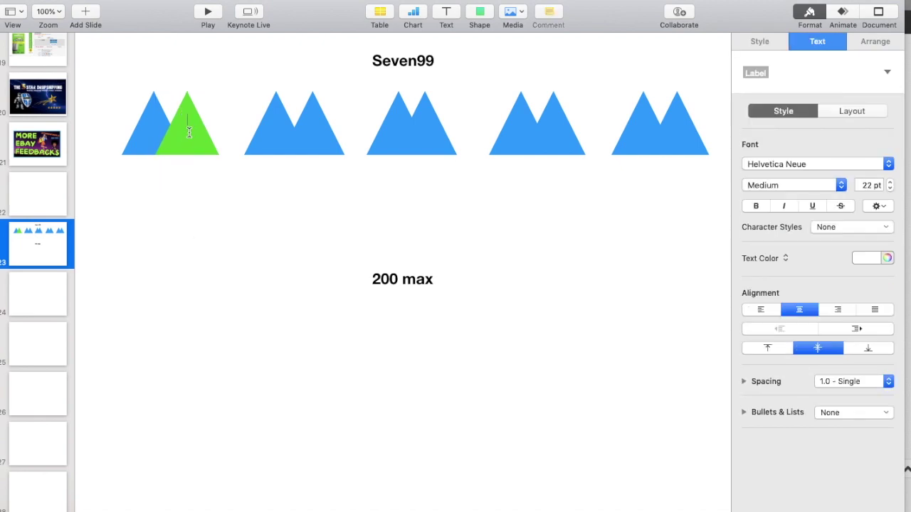
Fill the left triangles of the third and fourth mountains green
{"action": "left_click", "coordinate": [539, 129]}
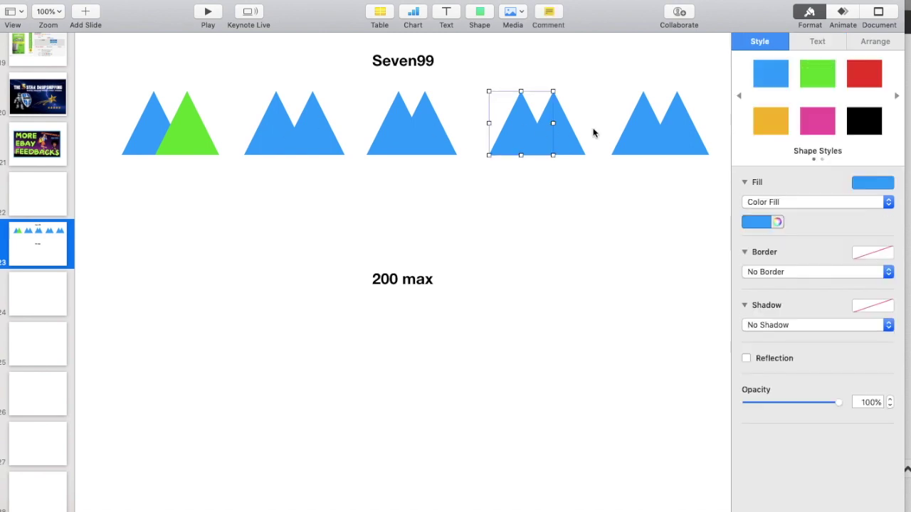
{"action": "left_click", "coordinate": [559, 143]}
{"action": "left_click", "coordinate": [632, 141]}
{"action": "left_click", "coordinate": [392, 134]}
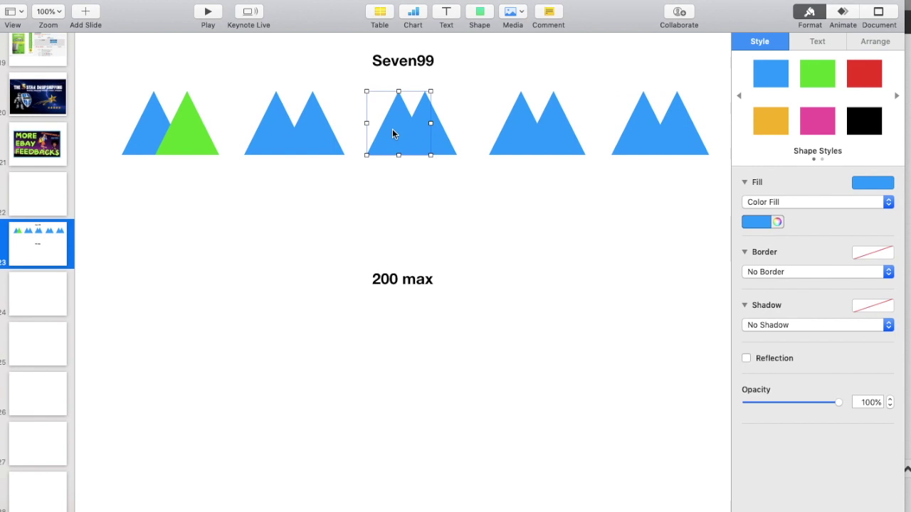
{"action": "left_click", "coordinate": [818, 74]}
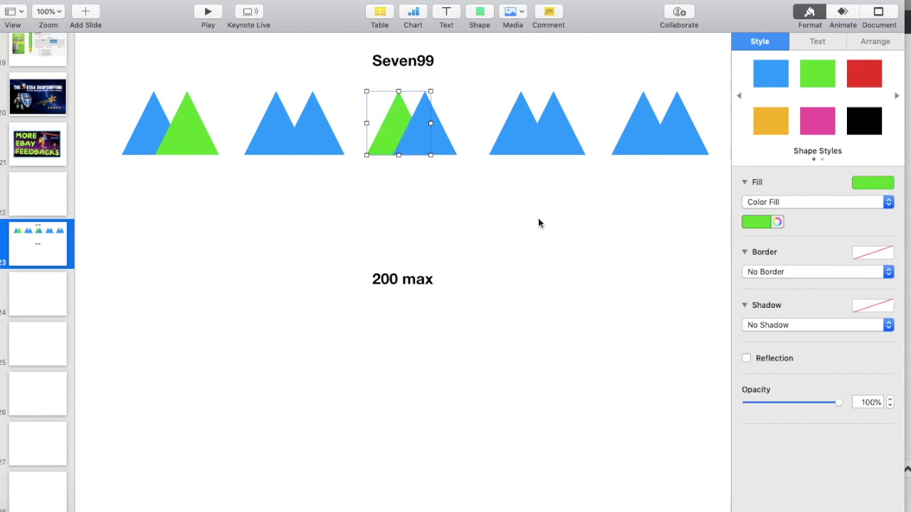
{"action": "left_click", "coordinate": [518, 127]}
{"action": "left_click", "coordinate": [820, 73]}
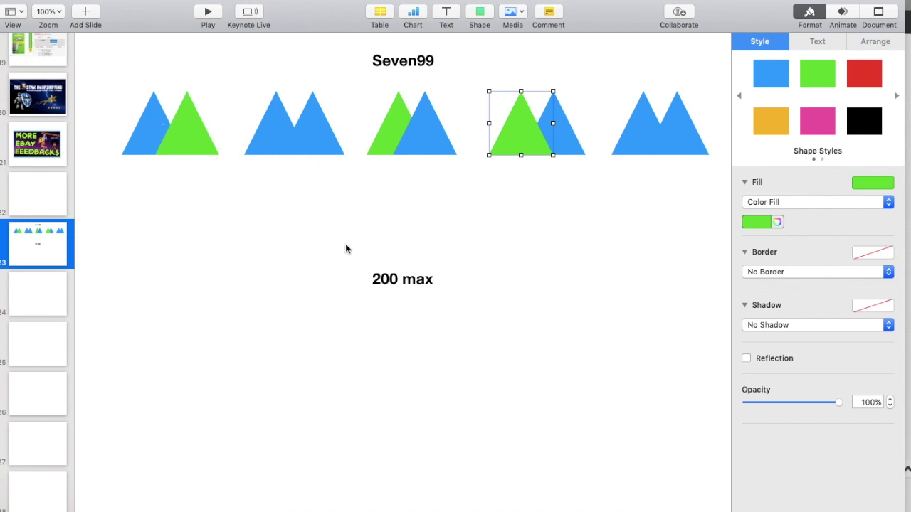
{"action": "left_click", "coordinate": [470, 10]}
Start a second row with two overlapping triangles forming a double peak and a lone triangle
{"action": "left_click", "coordinate": [327, 192]}
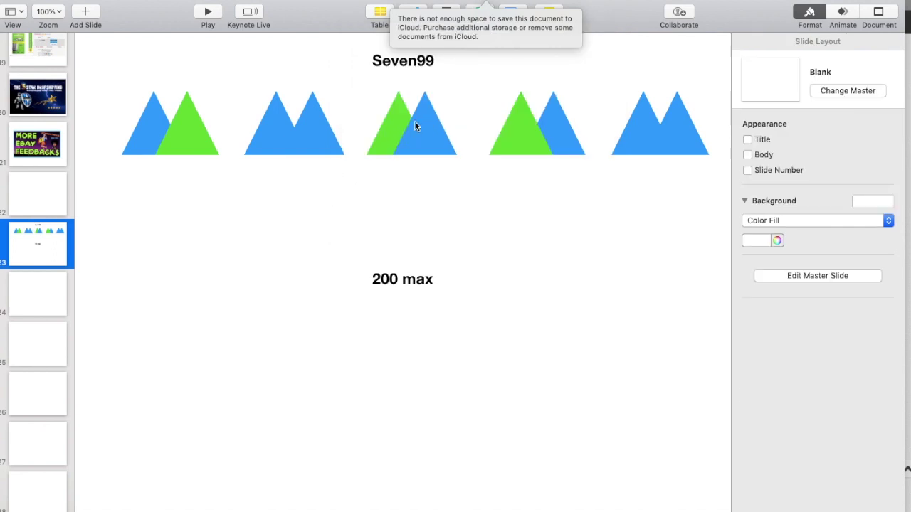
{"action": "left_click", "coordinate": [476, 10]}
{"action": "left_click_drag", "start_coordinate": [475, 156], "coordinate": [128, 269]}
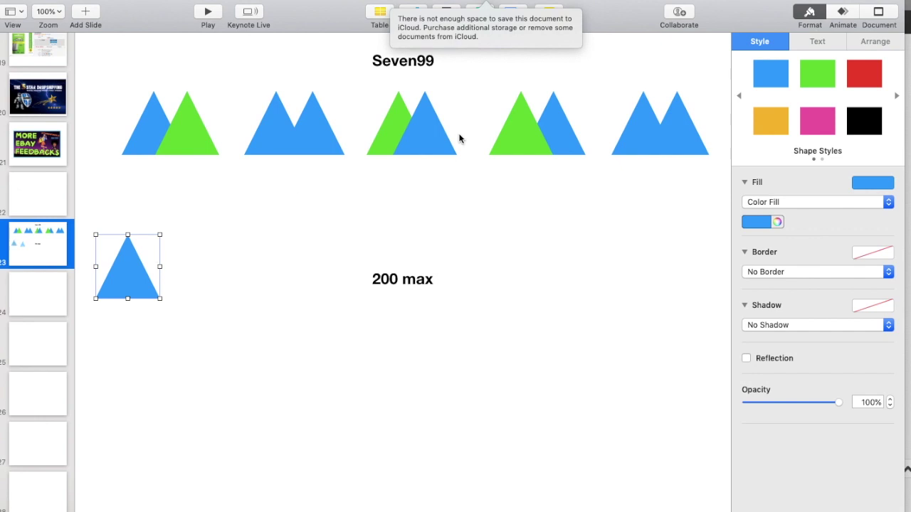
{"action": "left_click", "coordinate": [484, 72]}
{"action": "left_click", "coordinate": [474, 10]}
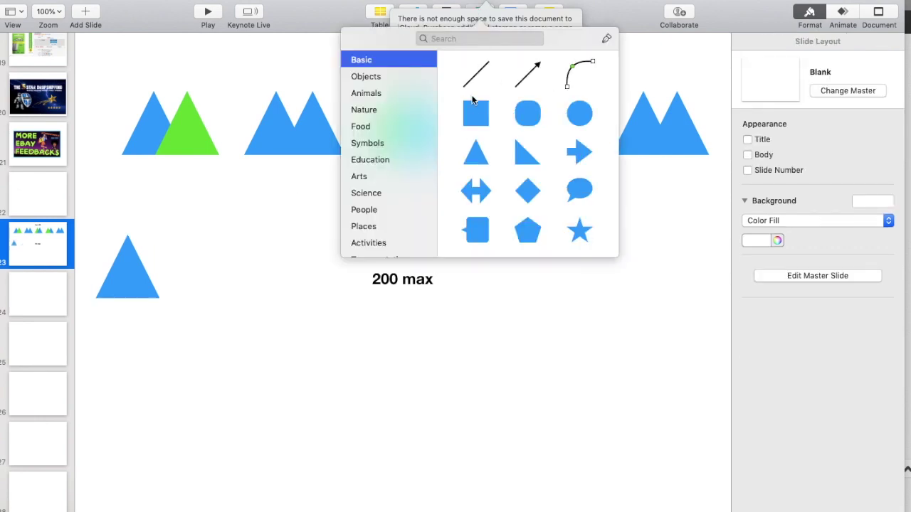
{"action": "left_click_drag", "start_coordinate": [474, 154], "coordinate": [152, 260]}
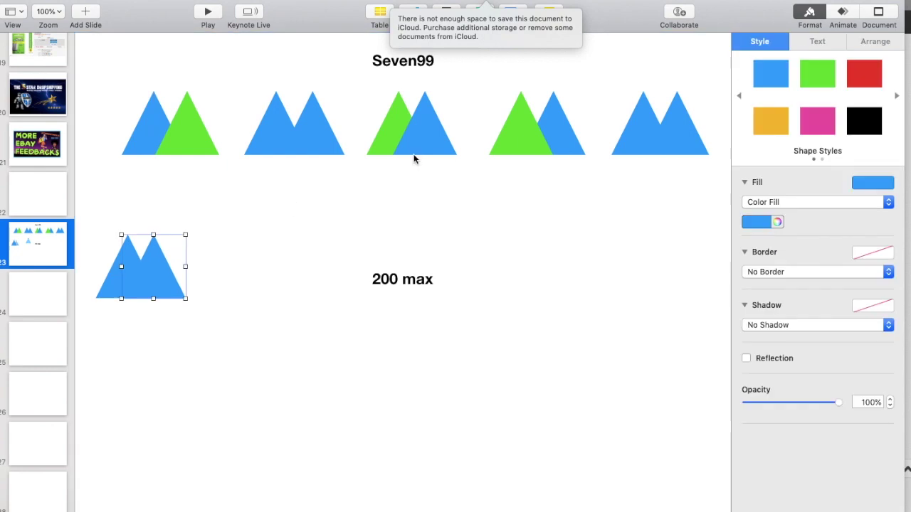
{"action": "left_click", "coordinate": [476, 11]}
{"action": "left_click_drag", "start_coordinate": [477, 148], "coordinate": [271, 268]}
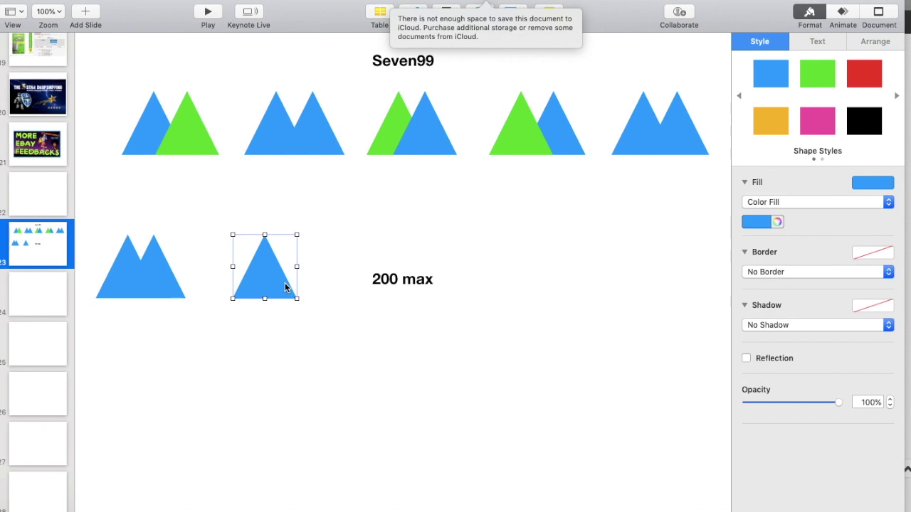
Turn the fifth top mountain's front triangle green and add a triangle for a second lower mountain
{"action": "left_click", "coordinate": [645, 138]}
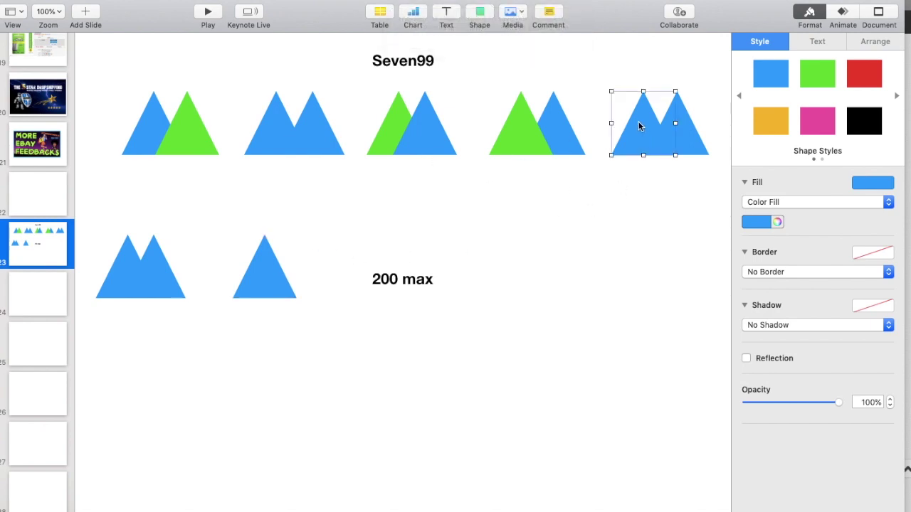
{"action": "left_click", "coordinate": [822, 77]}
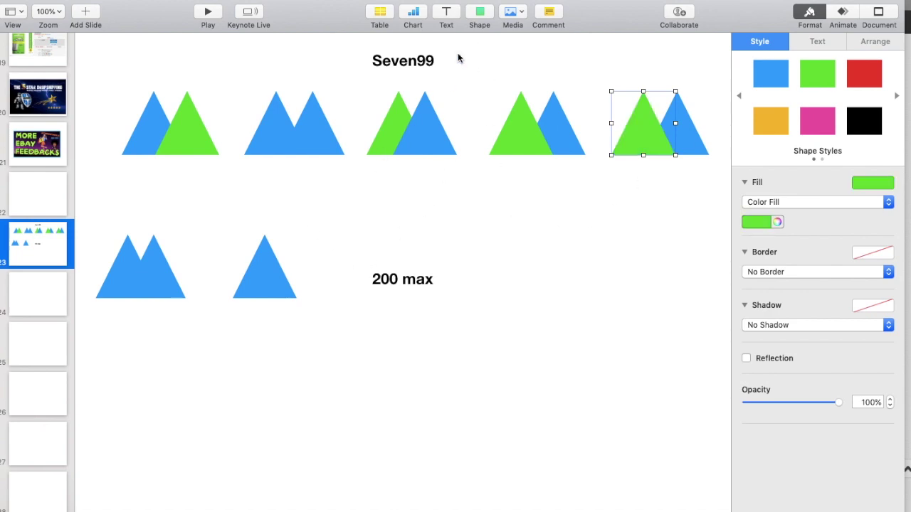
{"action": "left_click", "coordinate": [482, 12]}
{"action": "left_click_drag", "start_coordinate": [479, 148], "coordinate": [301, 269]}
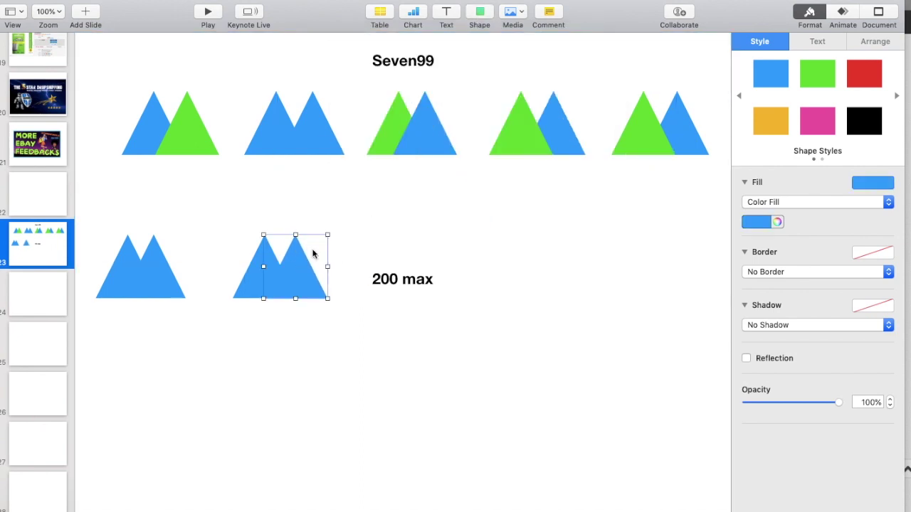
Insert another triangle into the second row and move '200 max' further down
{"action": "left_click", "coordinate": [481, 14]}
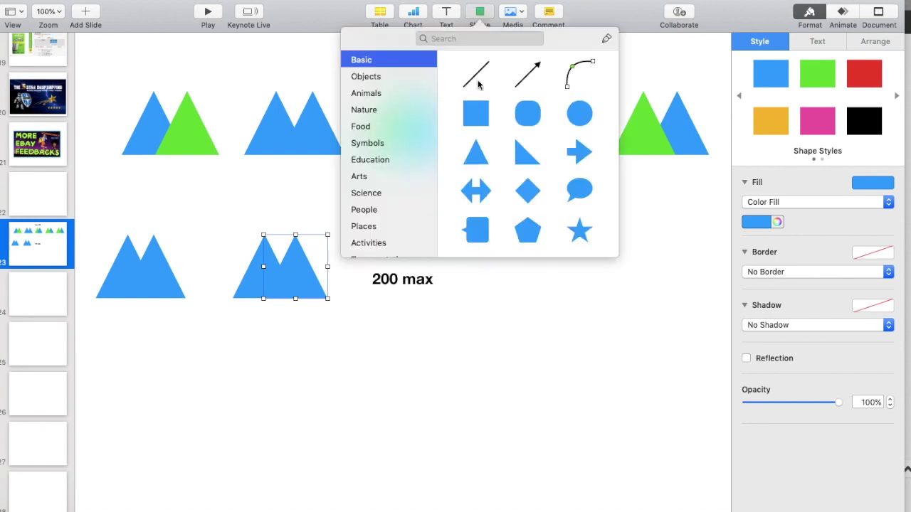
{"action": "left_click", "coordinate": [477, 163]}
{"action": "left_click_drag", "start_coordinate": [404, 303], "coordinate": [395, 240]}
{"action": "left_click", "coordinate": [393, 281]}
{"action": "left_click_drag", "start_coordinate": [394, 283], "coordinate": [375, 444]}
{"action": "left_click_drag", "start_coordinate": [406, 243], "coordinate": [402, 281]}
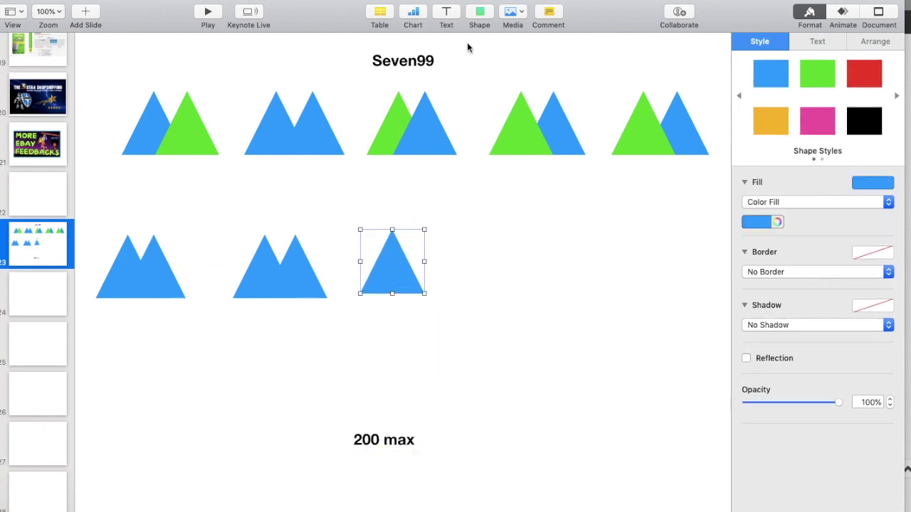
Green the lower mountains' front triangles and add a triangle completing the third lower mountain
{"action": "left_click", "coordinate": [153, 276]}
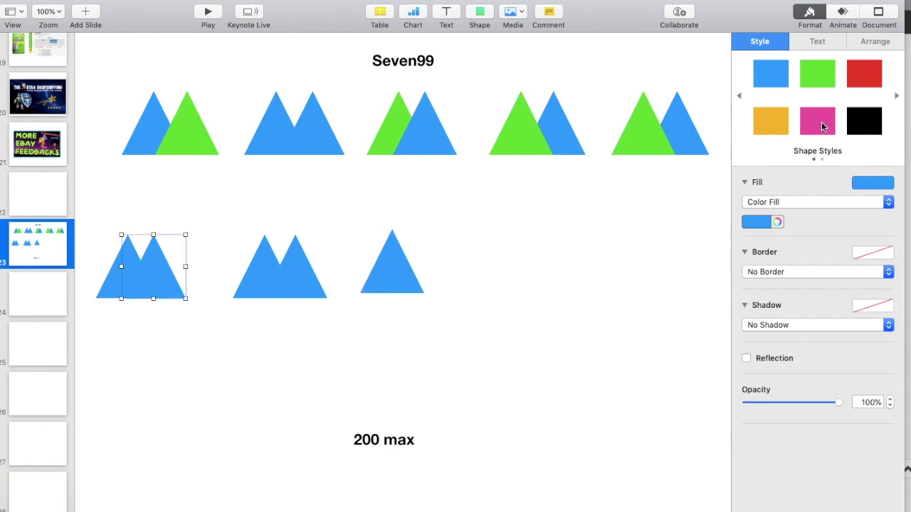
{"action": "left_click", "coordinate": [816, 73]}
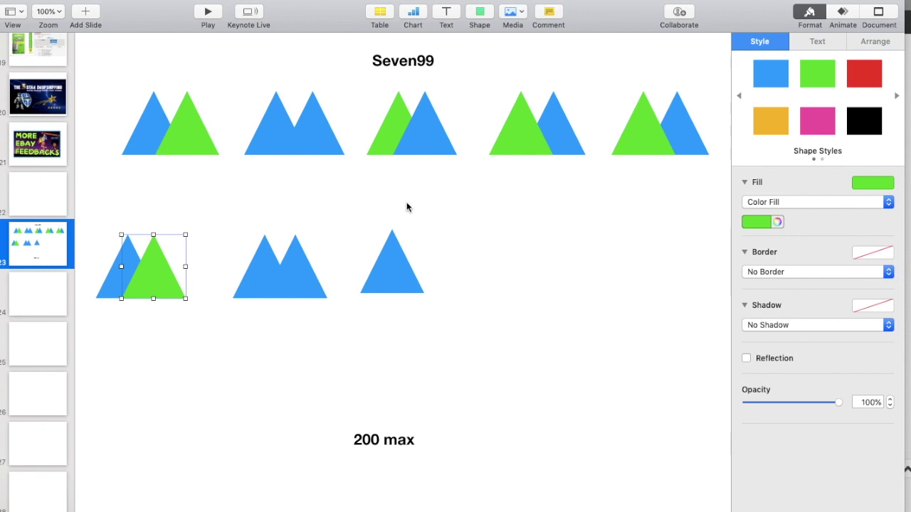
{"action": "left_click", "coordinate": [402, 280]}
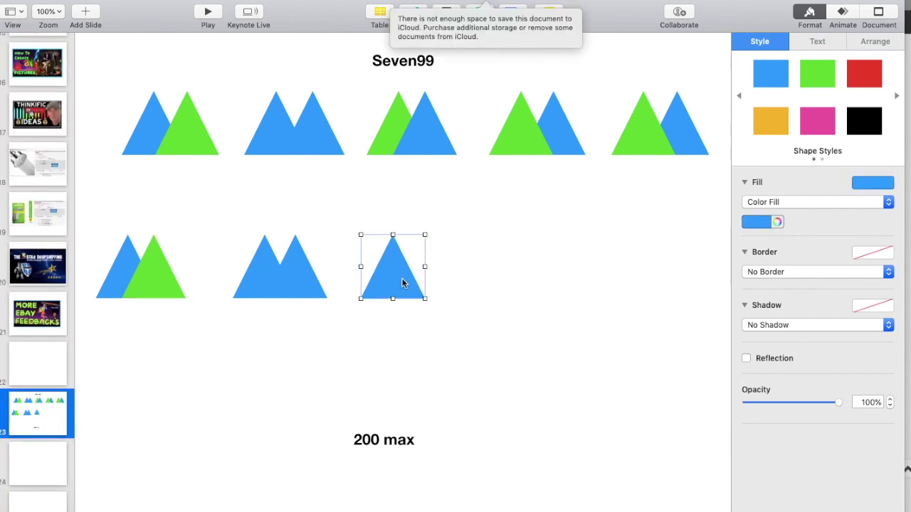
{"action": "left_click", "coordinate": [477, 10]}
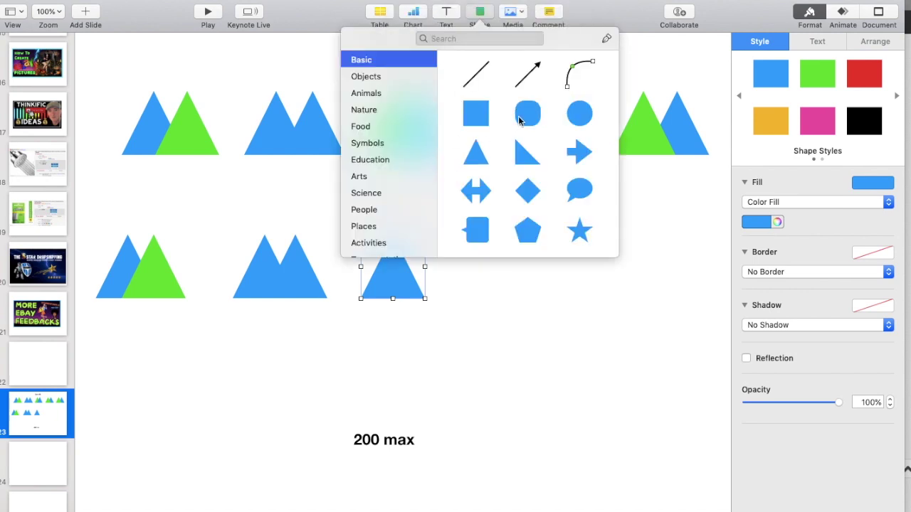
{"action": "left_click_drag", "start_coordinate": [484, 163], "coordinate": [415, 269]}
{"action": "left_click", "coordinate": [289, 266]}
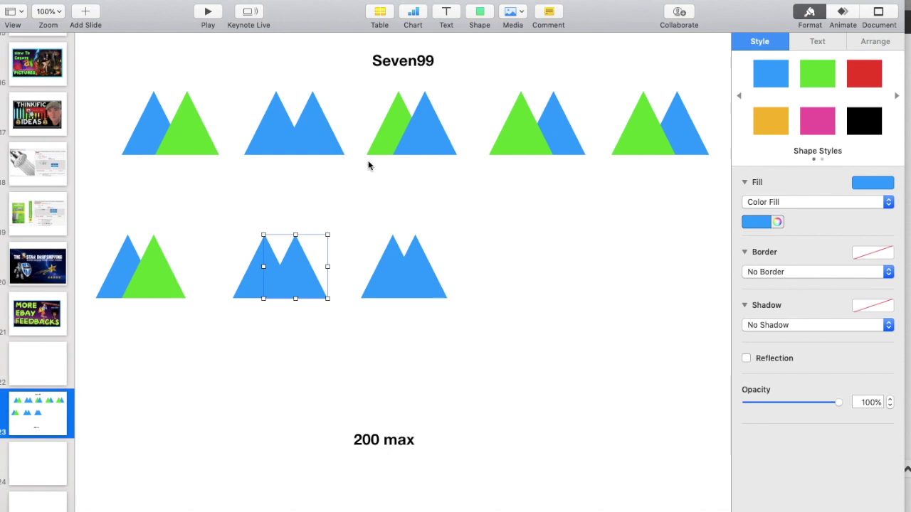
{"action": "left_click", "coordinate": [823, 81]}
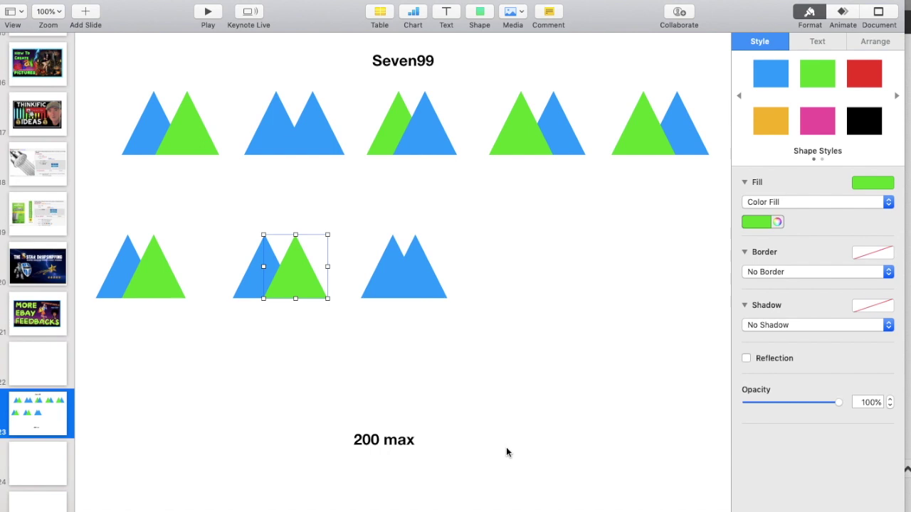
Recolour the green triangles in the first, third, fourth and fifth top mountains red
{"action": "left_click", "coordinate": [191, 135]}
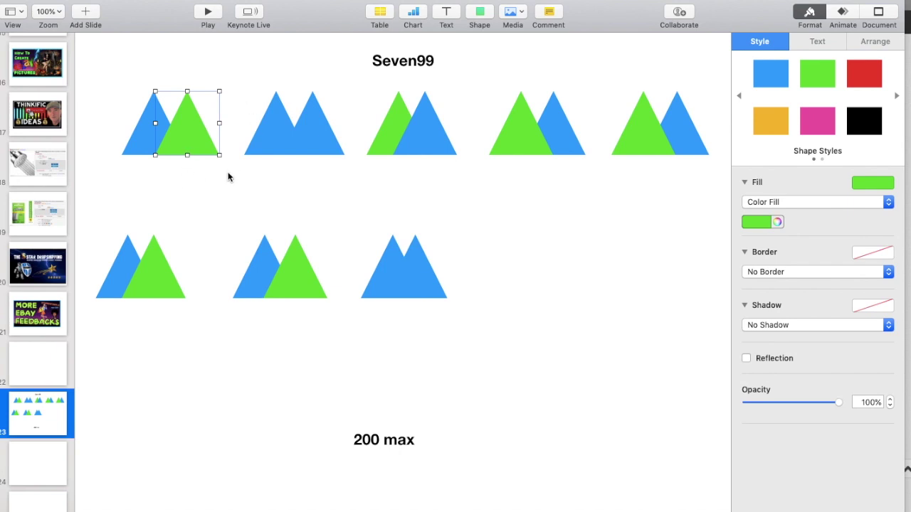
{"action": "left_click", "coordinate": [863, 80]}
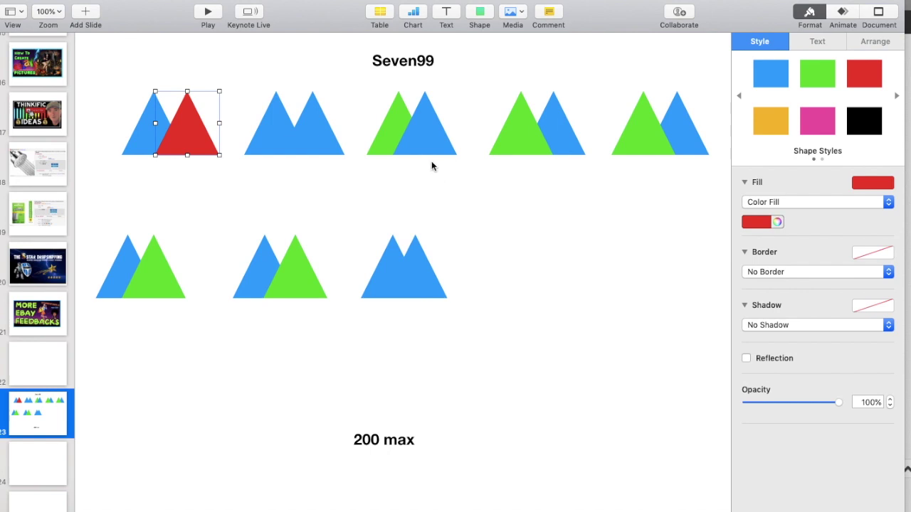
{"action": "left_click", "coordinate": [382, 140]}
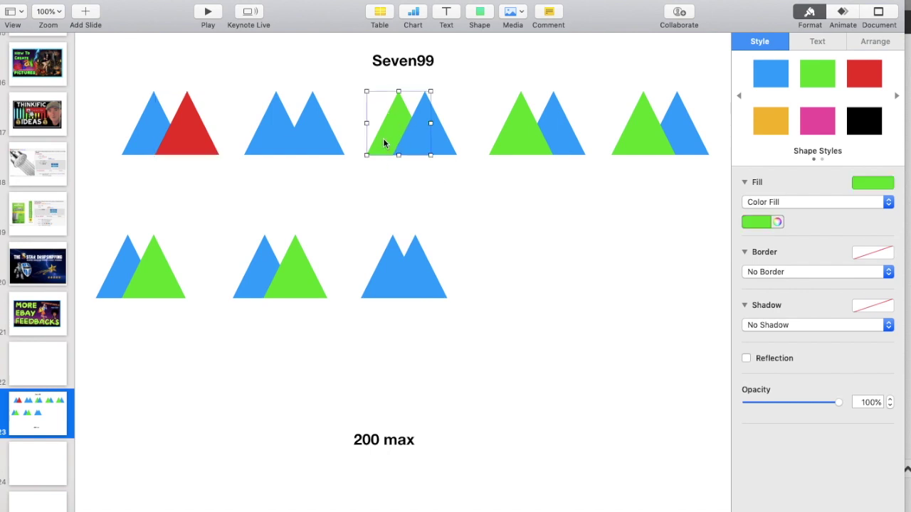
{"action": "left_click", "coordinate": [863, 86]}
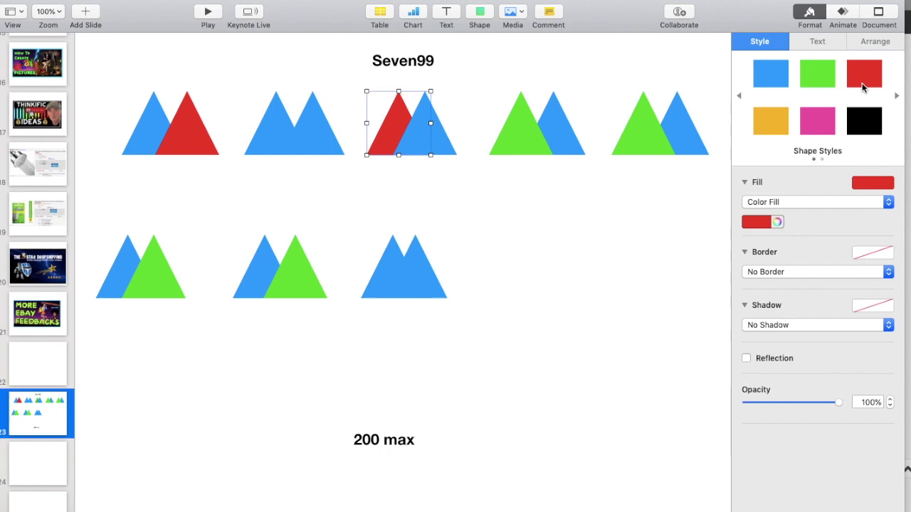
{"action": "left_click", "coordinate": [527, 140]}
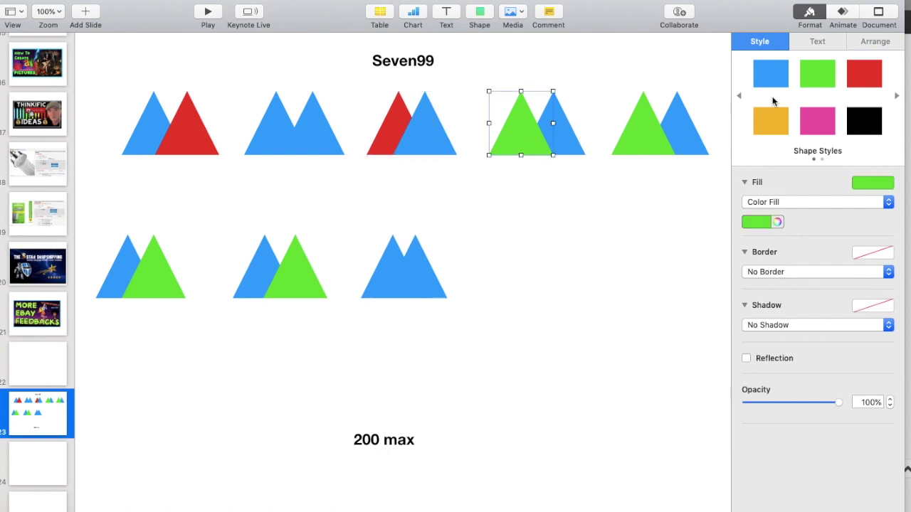
{"action": "left_click", "coordinate": [870, 79]}
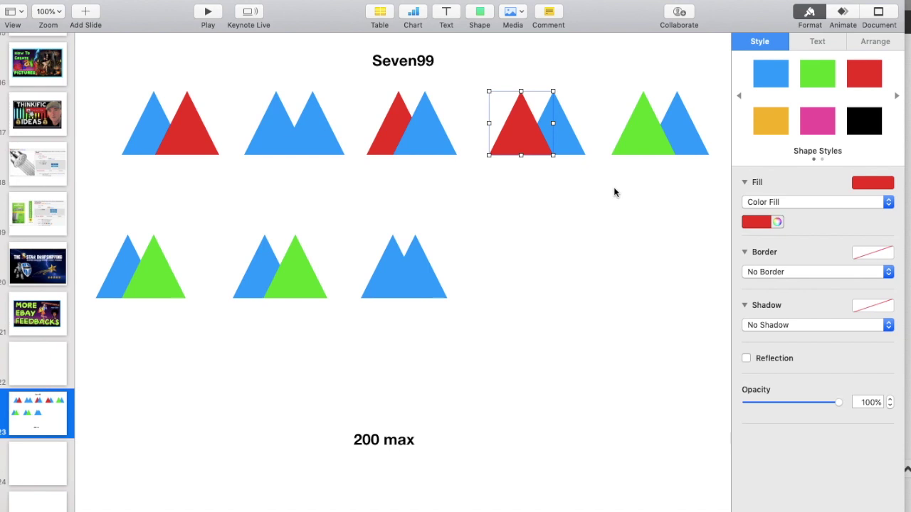
{"action": "left_click", "coordinate": [659, 128]}
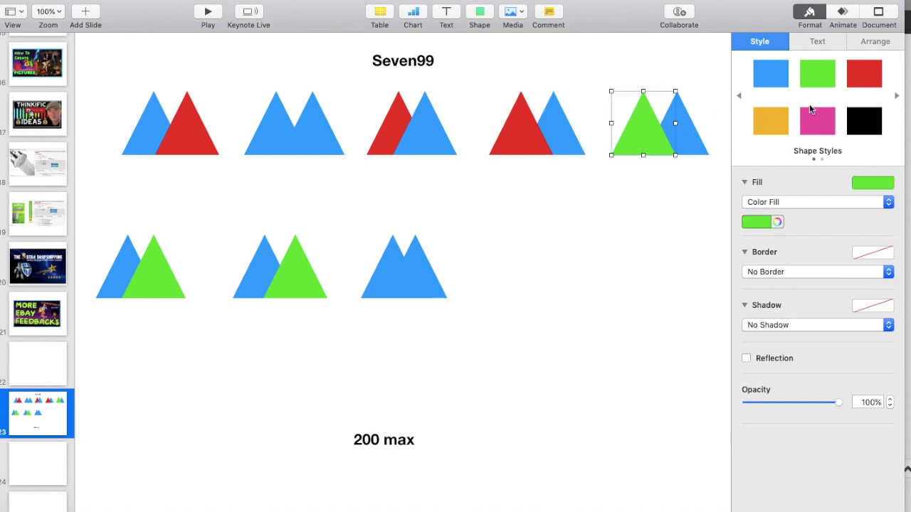
{"action": "left_click", "coordinate": [856, 84]}
Turn the green triangles of the first two lower mountains red
{"action": "left_click", "coordinate": [167, 274]}
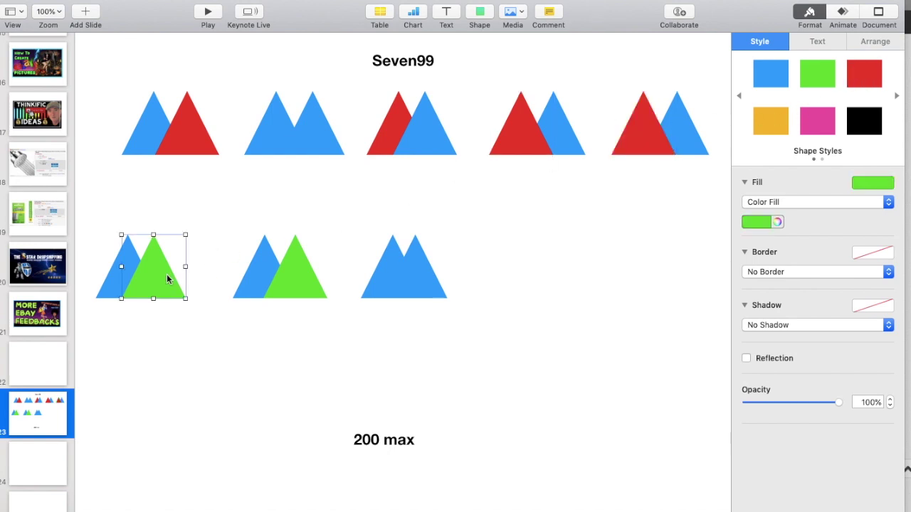
{"action": "left_click", "coordinate": [859, 68]}
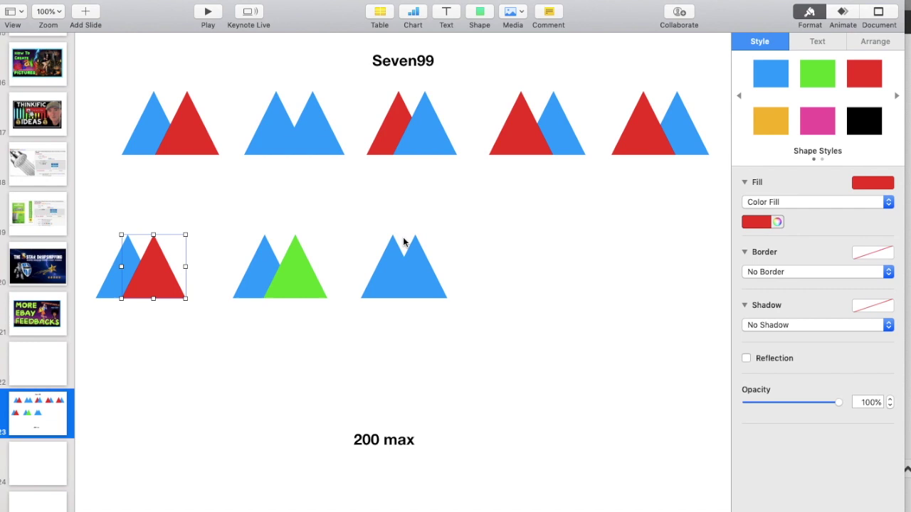
{"action": "left_click", "coordinate": [301, 274]}
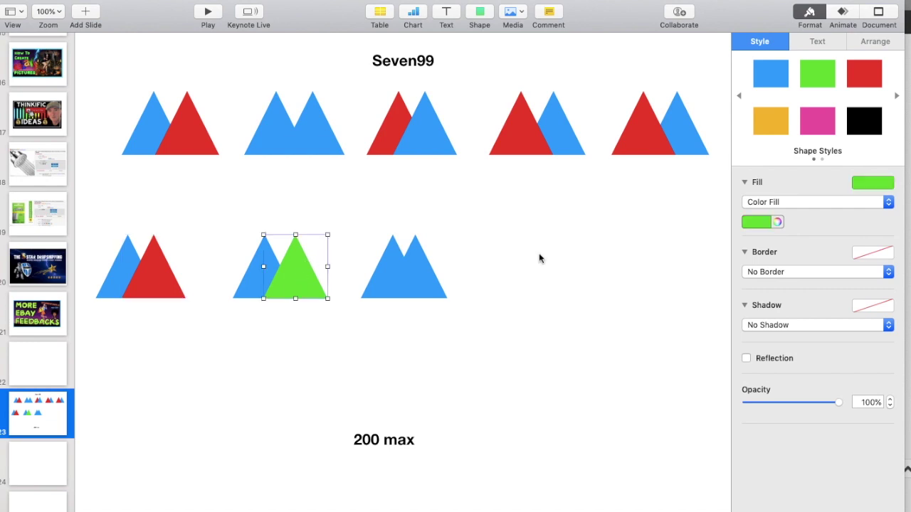
{"action": "left_click", "coordinate": [860, 69]}
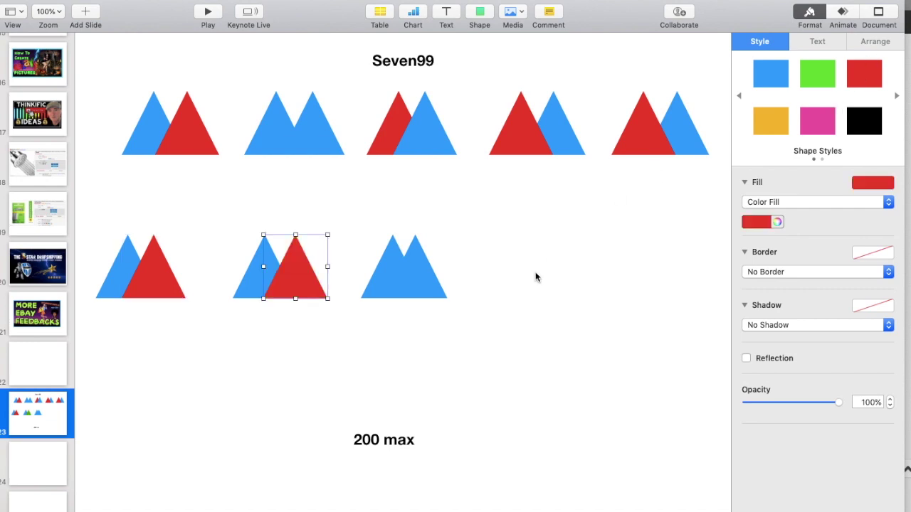
Recolour the blue triangles in all five top-row pairs black
{"action": "left_click", "coordinate": [267, 136]}
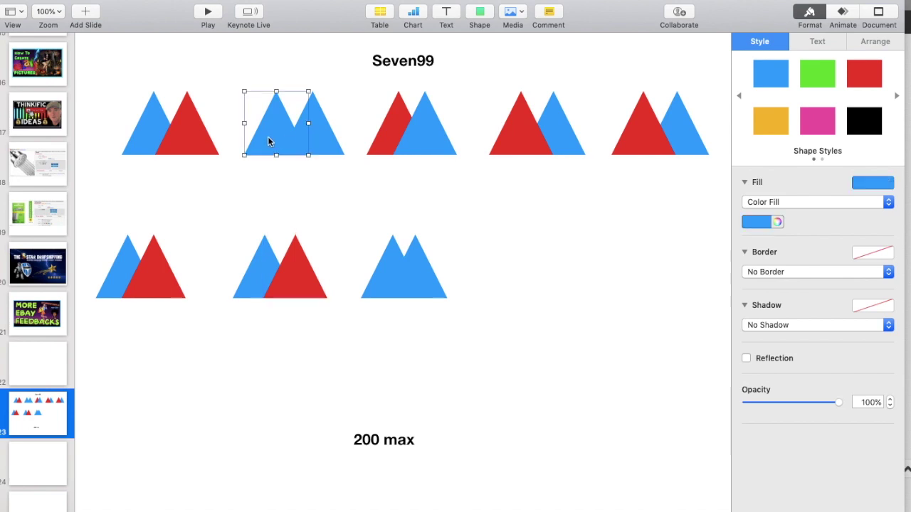
{"action": "left_click", "coordinate": [871, 125]}
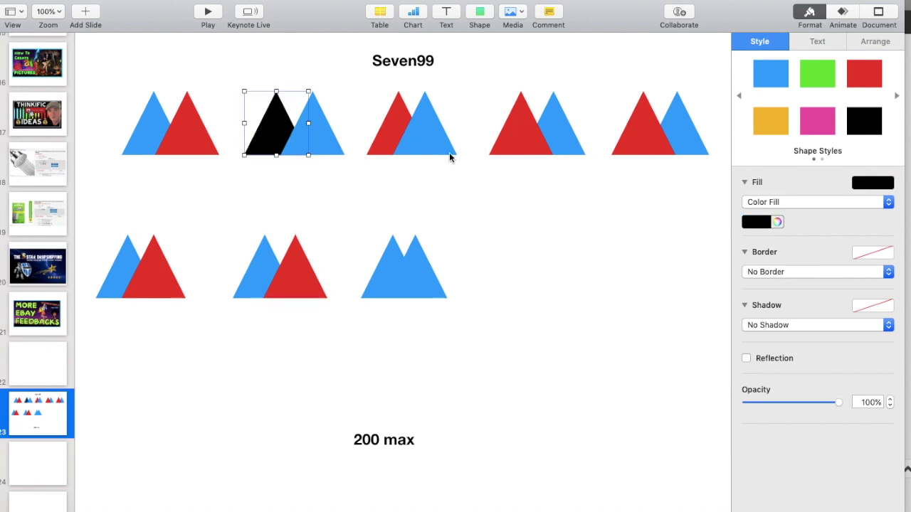
{"action": "left_click", "coordinate": [313, 135]}
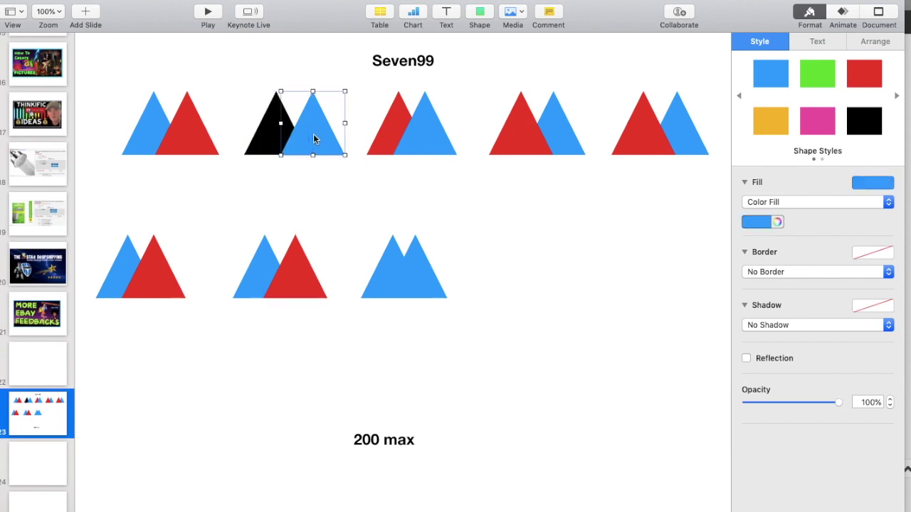
{"action": "left_click", "coordinate": [861, 126]}
{"action": "left_click", "coordinate": [146, 125]}
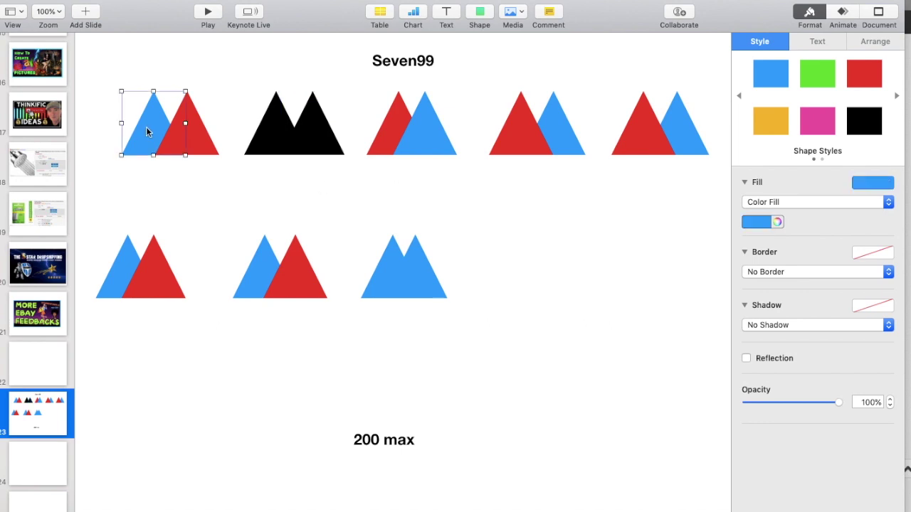
{"action": "left_click", "coordinate": [859, 133]}
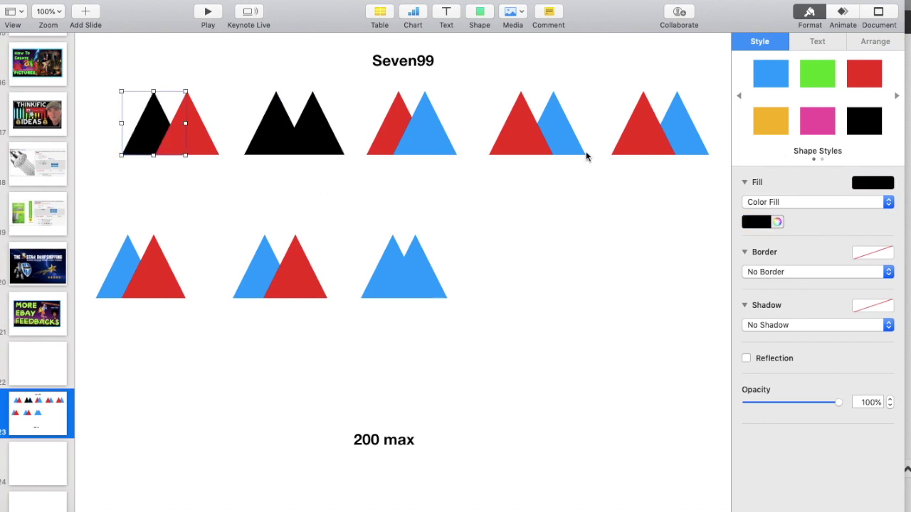
{"action": "left_click", "coordinate": [426, 123]}
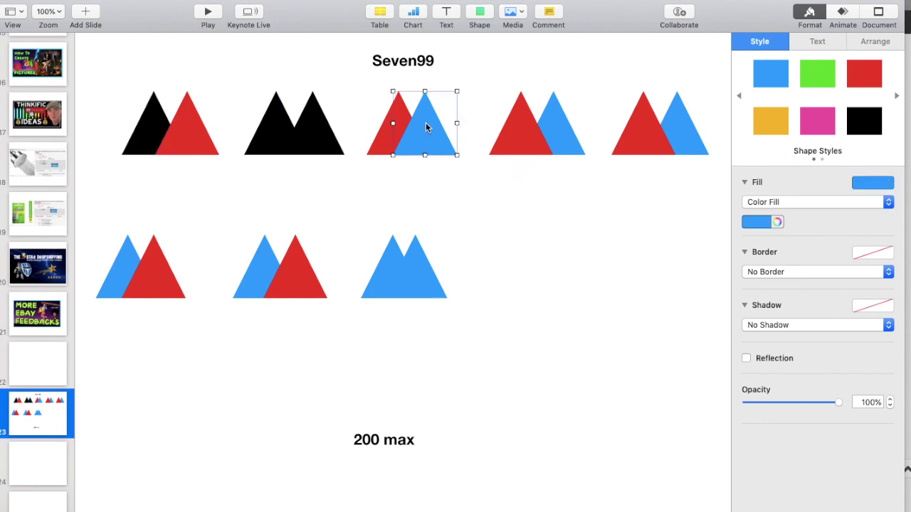
{"action": "left_click", "coordinate": [860, 130]}
{"action": "left_click", "coordinate": [561, 129]}
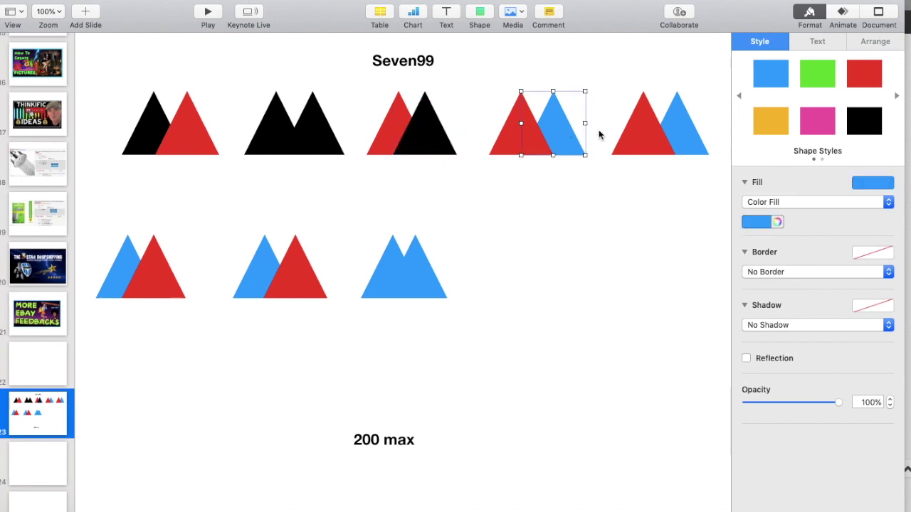
{"action": "left_click", "coordinate": [863, 123]}
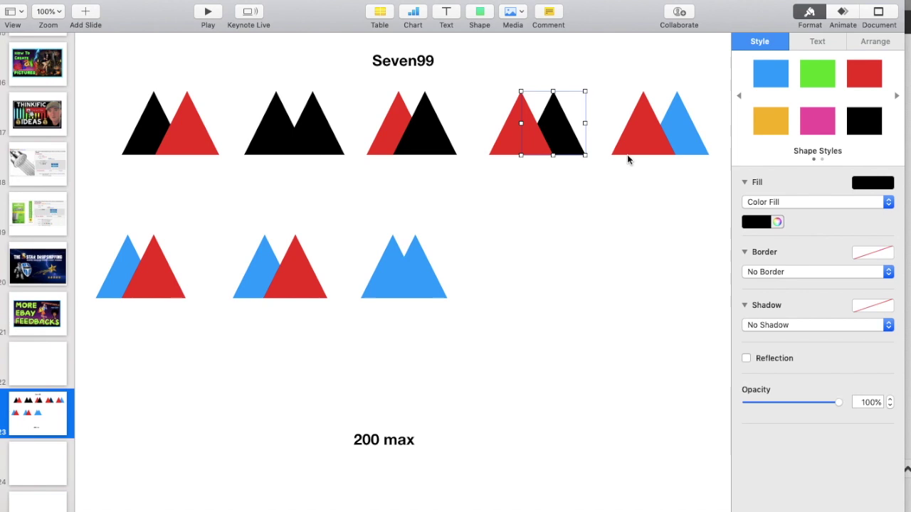
{"action": "left_click", "coordinate": [686, 129]}
{"action": "left_click", "coordinate": [876, 128]}
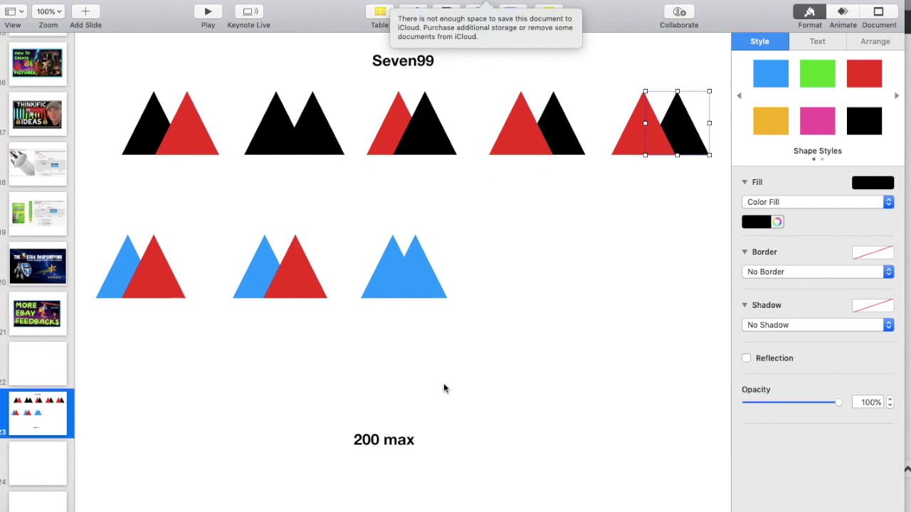
Pull a blue triangle out to the lower left and turn the first lower pair's blue triangle black
{"action": "left_click_drag", "start_coordinate": [396, 278], "coordinate": [147, 481]}
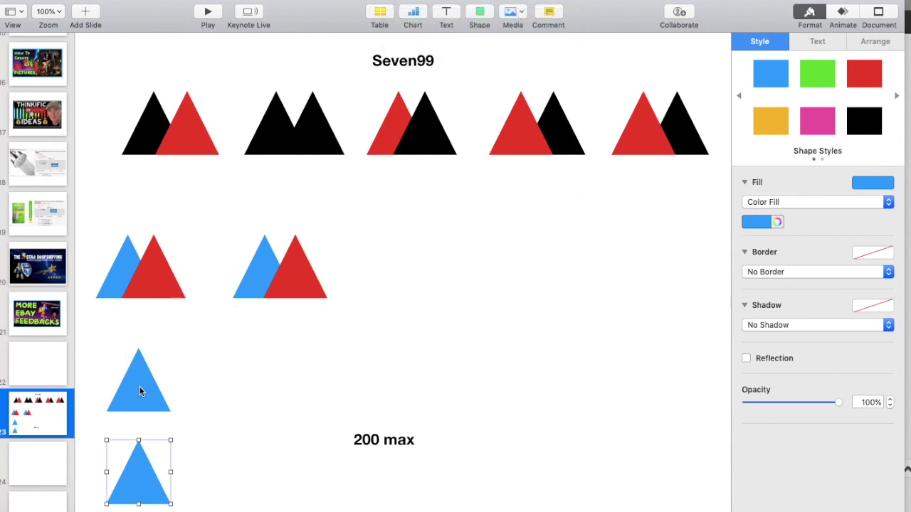
{"action": "left_click", "coordinate": [119, 262]}
{"action": "left_click", "coordinate": [863, 122]}
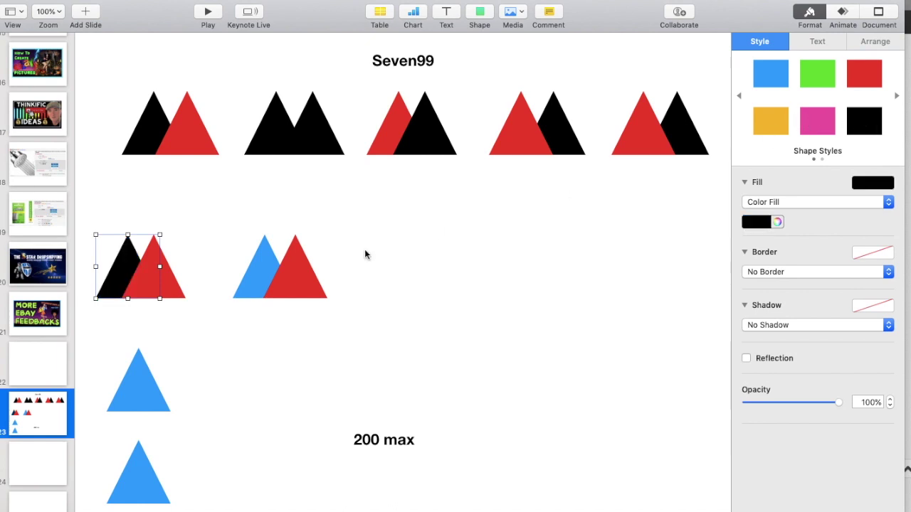
Make the upper single triangle red
{"action": "left_click", "coordinate": [141, 397]}
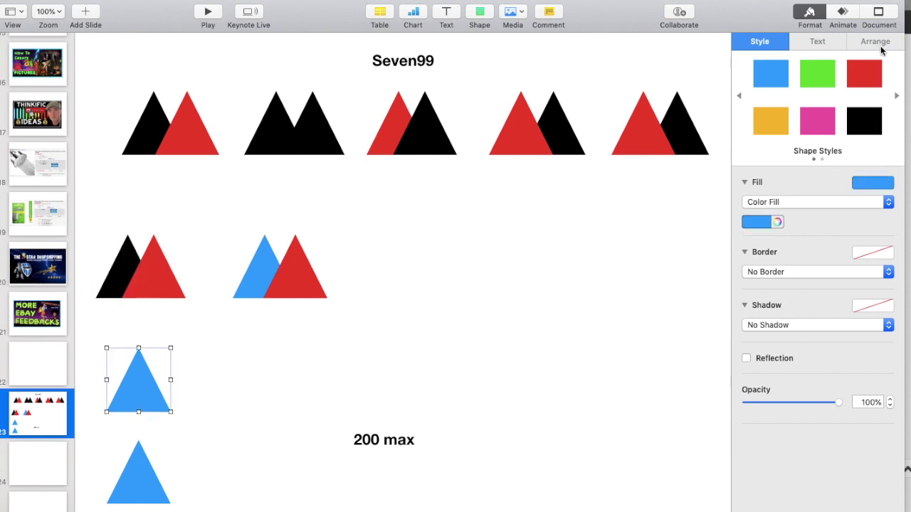
{"action": "left_click", "coordinate": [859, 76]}
{"action": "left_click", "coordinate": [819, 77]}
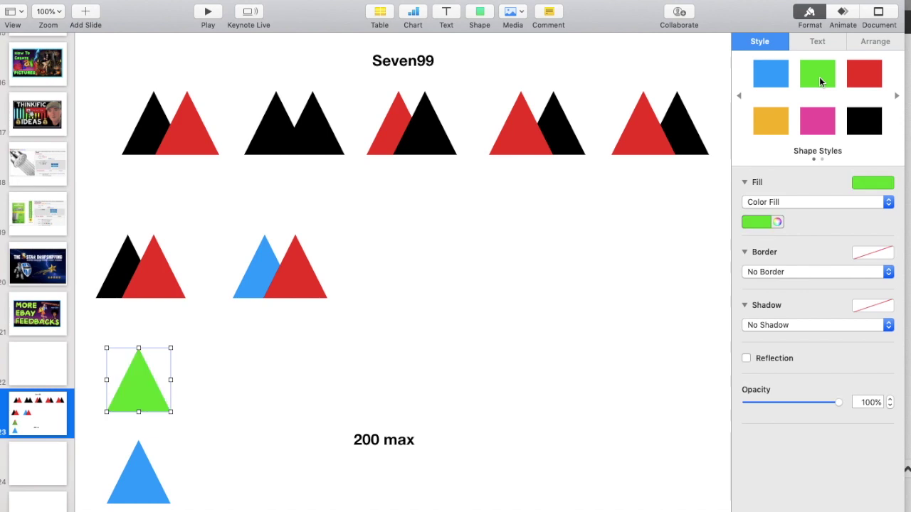
{"action": "left_click", "coordinate": [861, 78]}
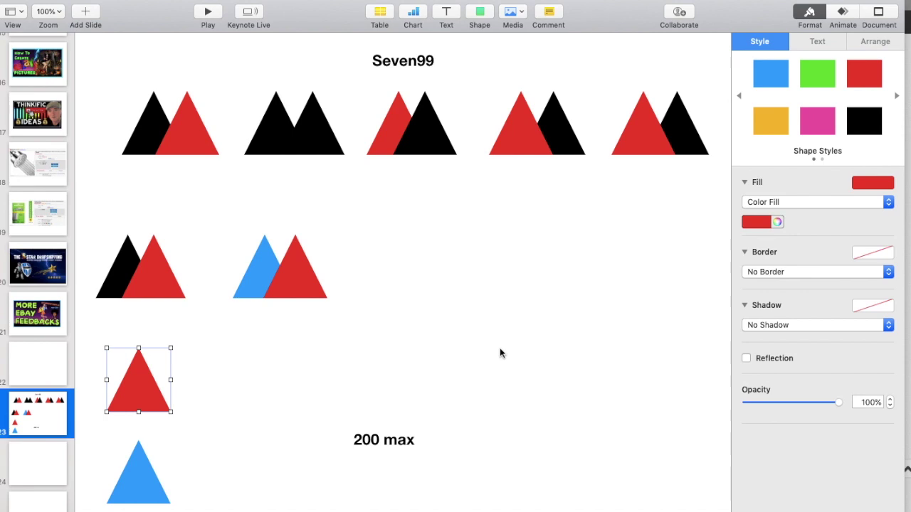
Change the bottom caption from '200 max' to '21 red vs 19 black'
{"action": "left_click", "coordinate": [479, 275]}
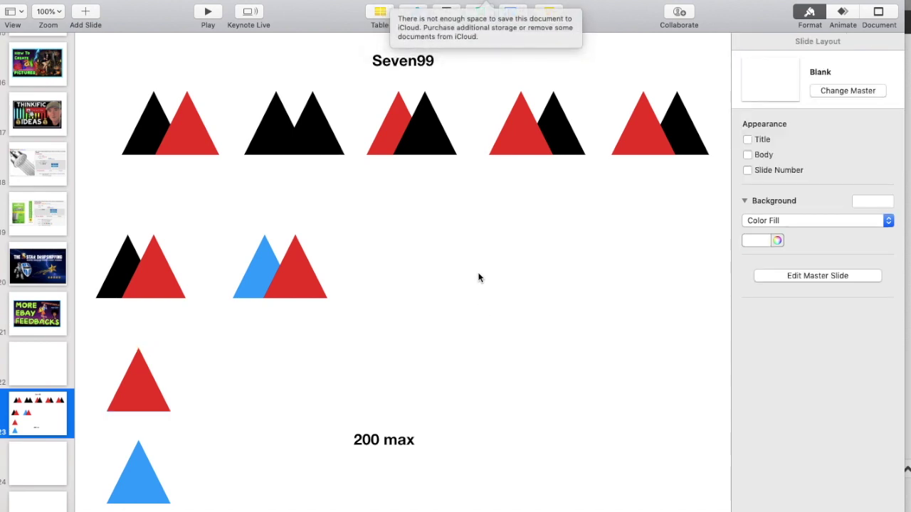
{"action": "left_click", "coordinate": [380, 442]}
{"action": "triple_click", "coordinate": [382, 441]}
{"action": "type", "text": "2"}
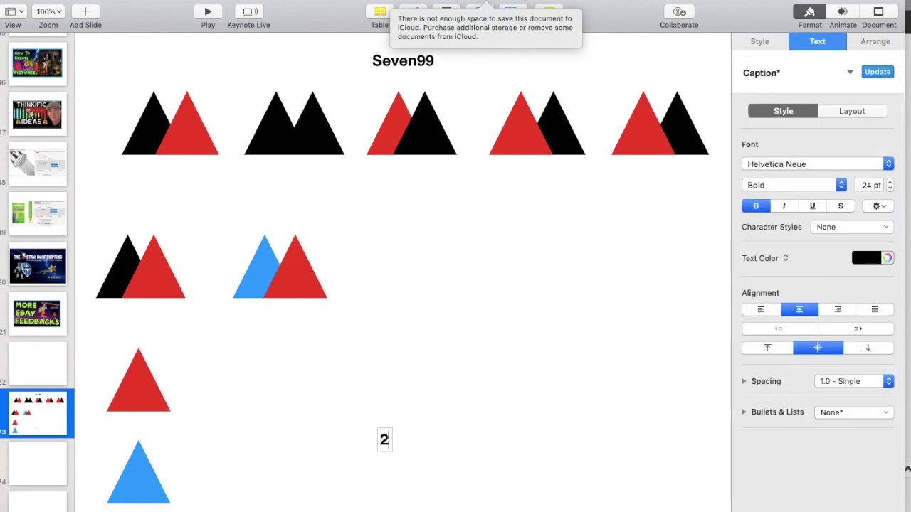
{"action": "type", "text": "1"}
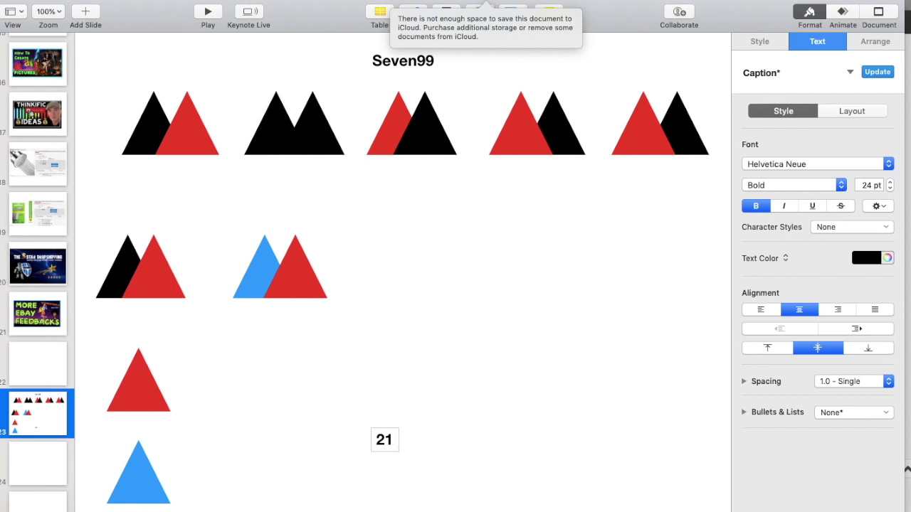
{"action": "type", "text": " red"}
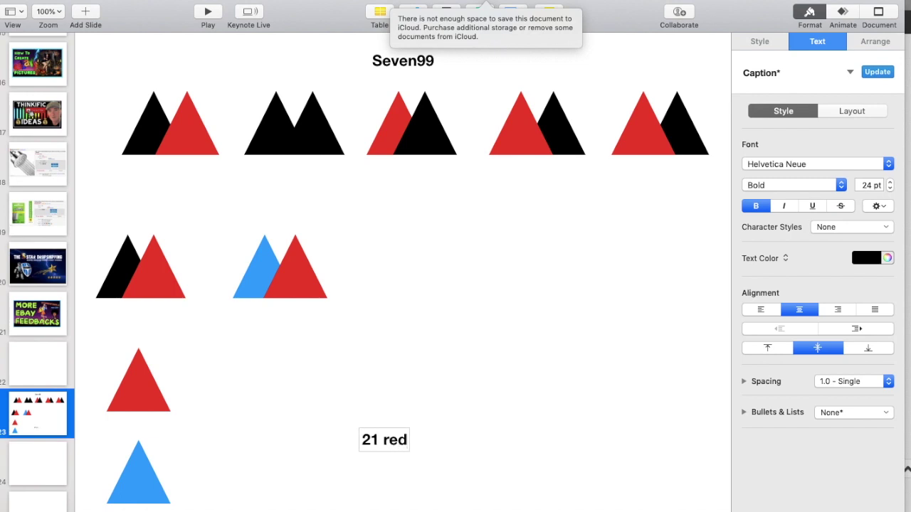
{"action": "type", "text": "vs"}
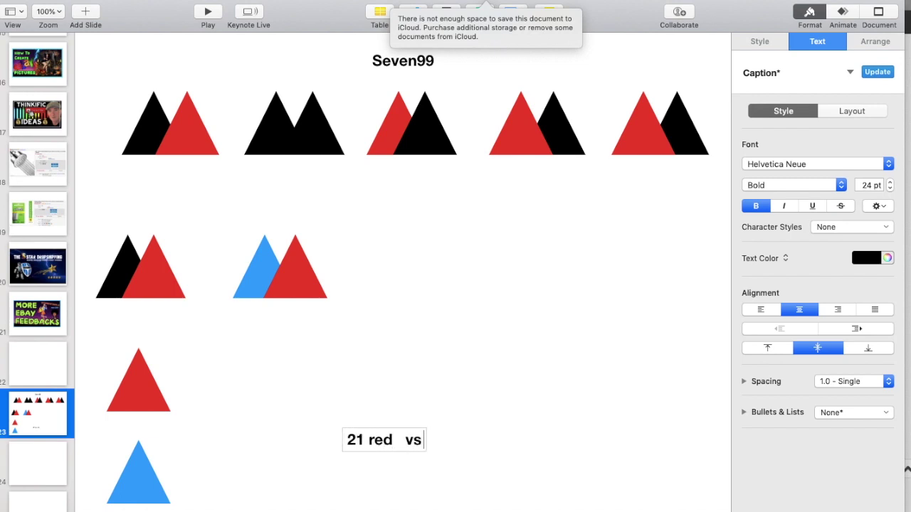
{"action": "type", "text": " 19 black"}
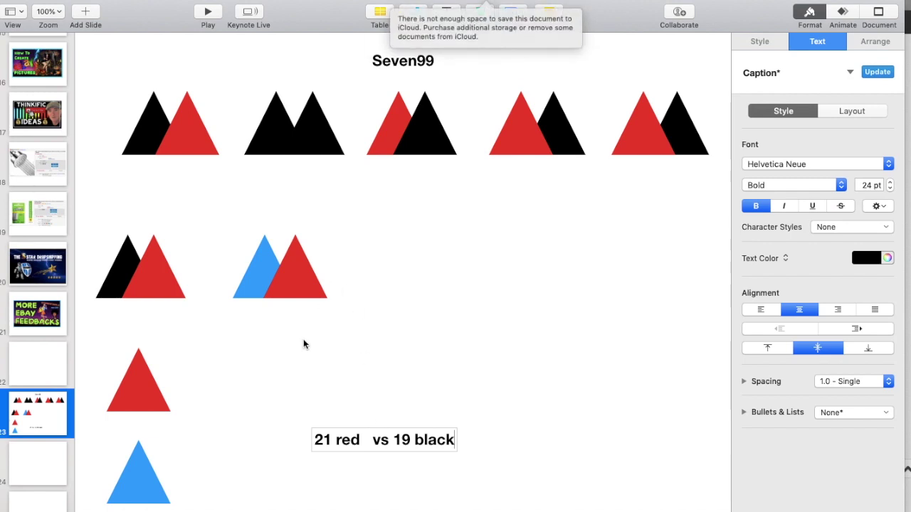
{"action": "left_click", "coordinate": [293, 273]}
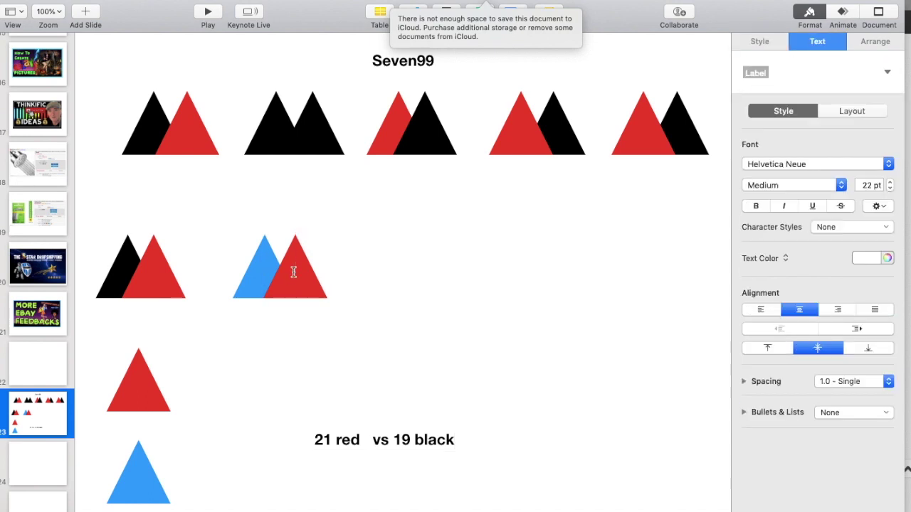
{"action": "left_click", "coordinate": [295, 270]}
{"action": "left_click", "coordinate": [289, 278]}
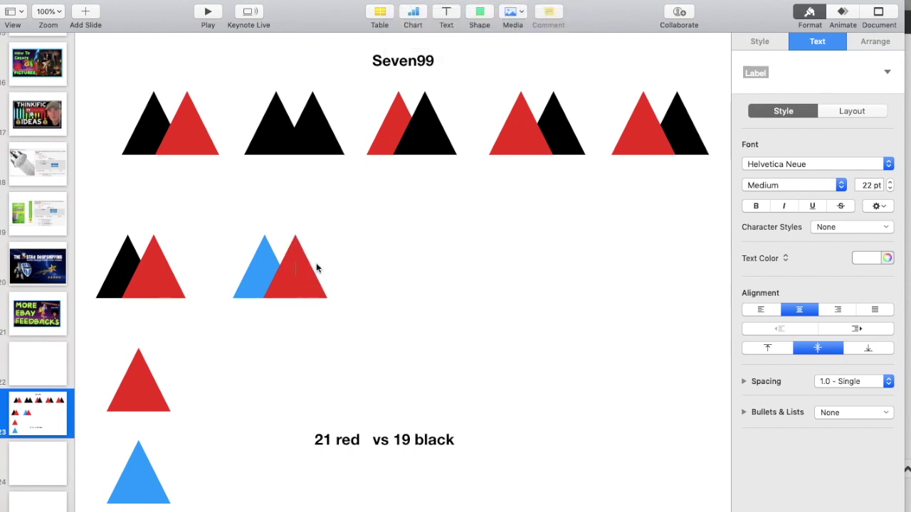
{"action": "left_click", "coordinate": [480, 14]}
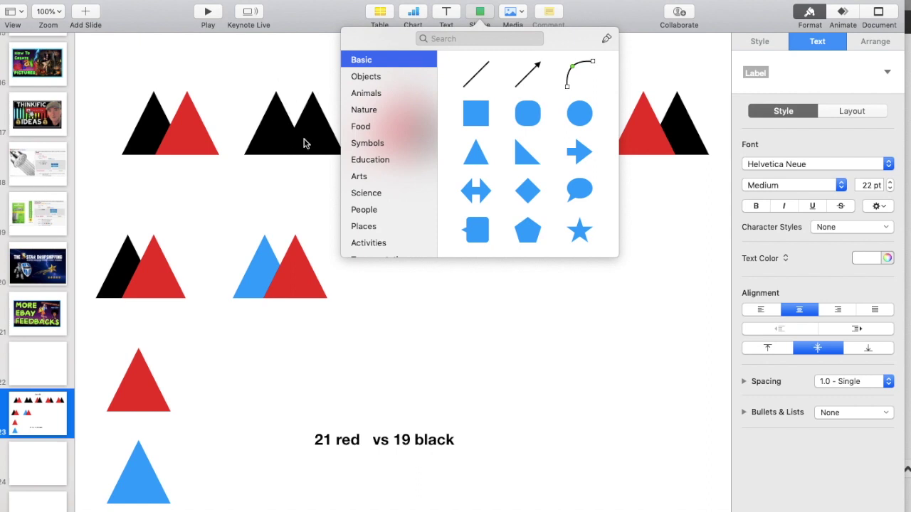
{"action": "left_click", "coordinate": [430, 314]}
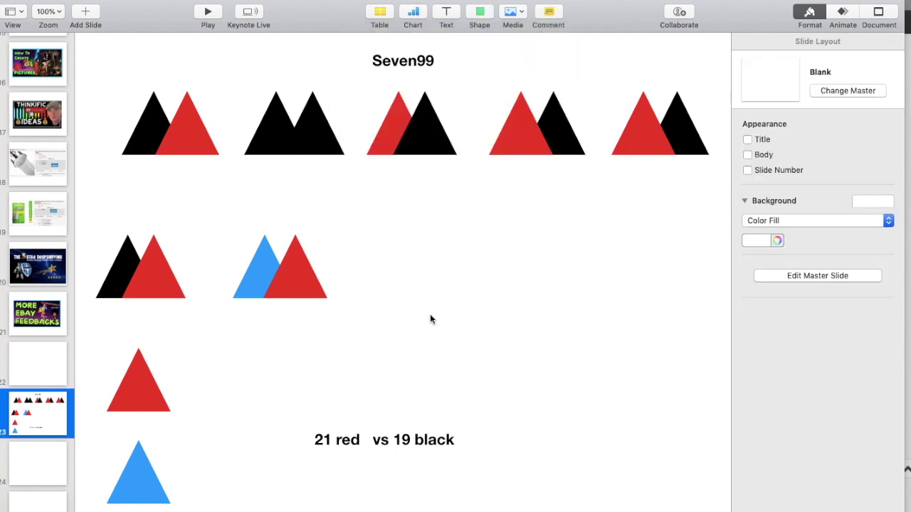